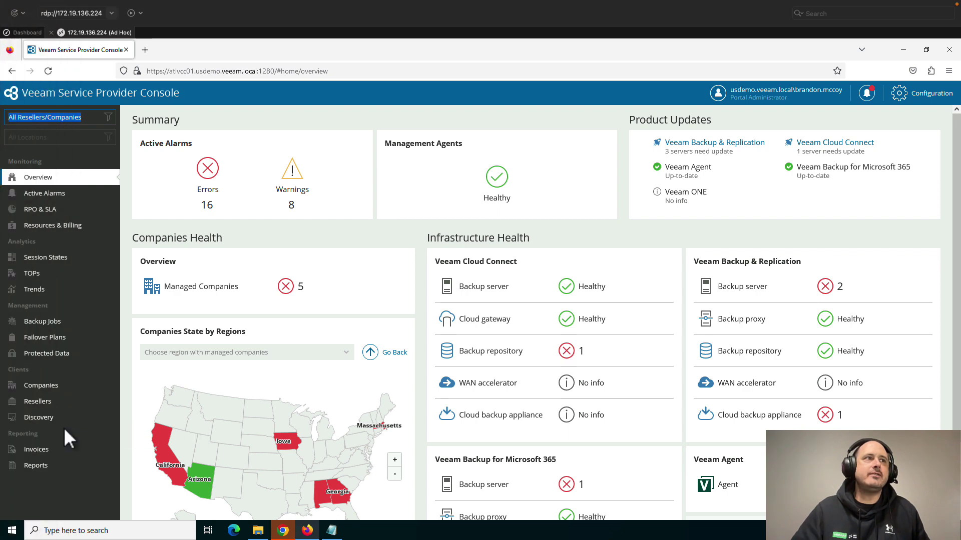
# Open the Veeam Backup for Public Clouds tile from the Configuration Plugin Library.
pyautogui.click(912, 106)
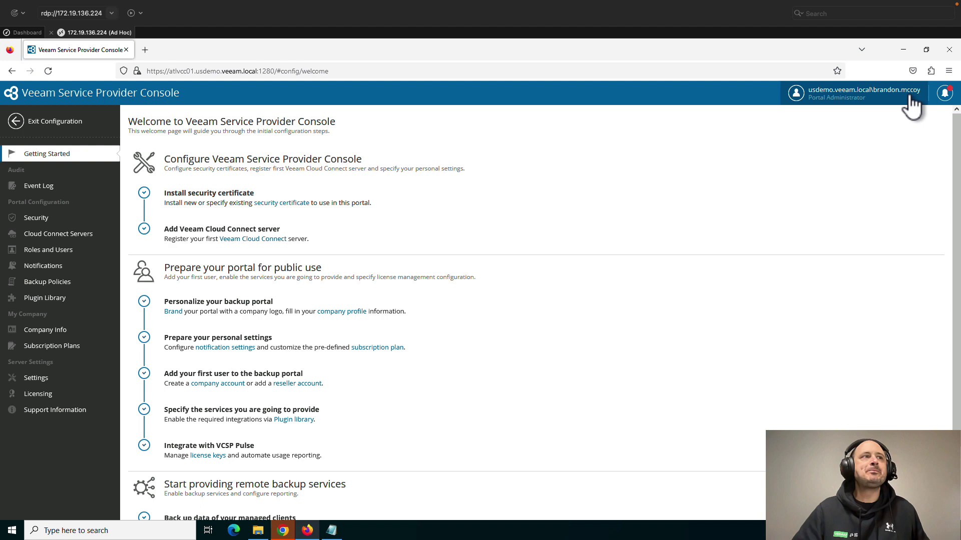
pyautogui.click(79, 298)
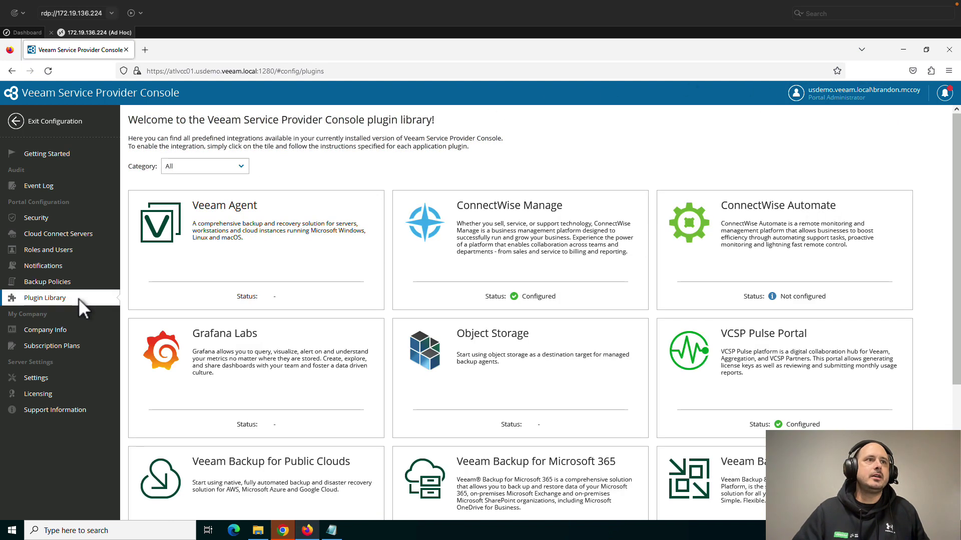
pyautogui.scroll(-2, 197, 306)
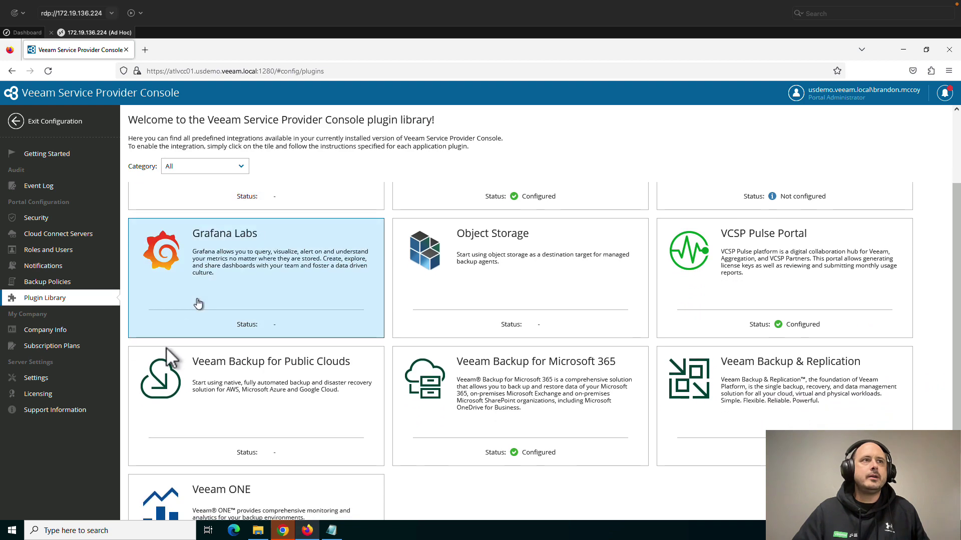
pyautogui.click(278, 387)
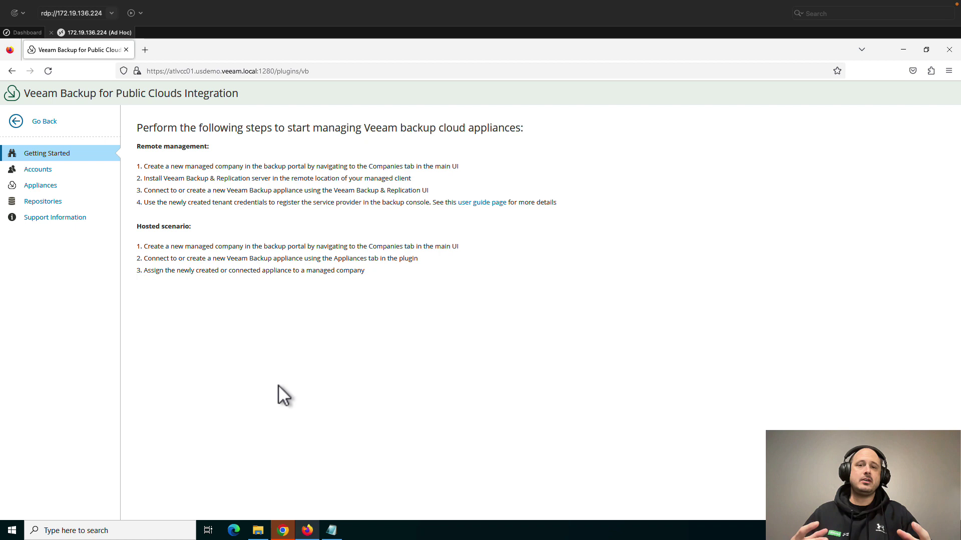
# List the public cloud accounts, check the New account types, and select the Veeam Microsoft Azure account.
pyautogui.click(28, 171)
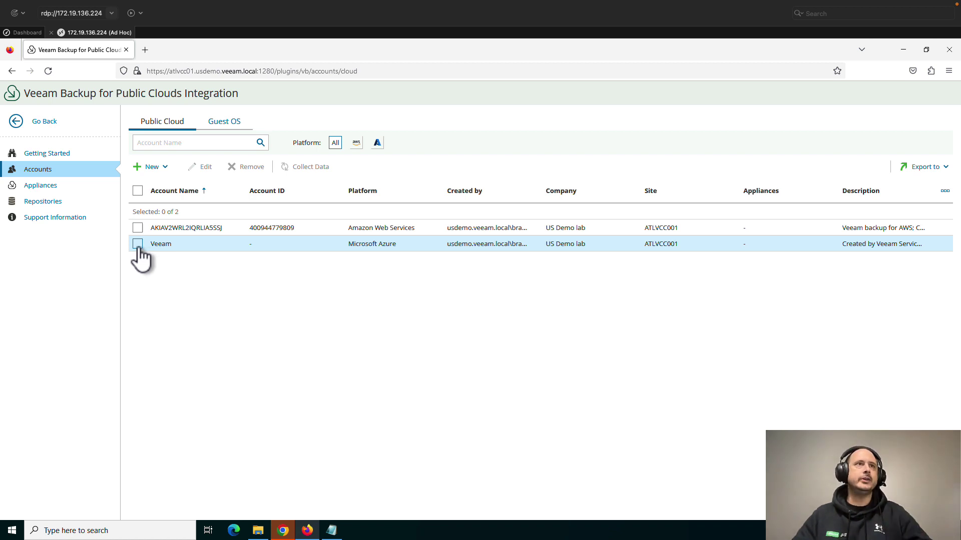
pyautogui.click(157, 170)
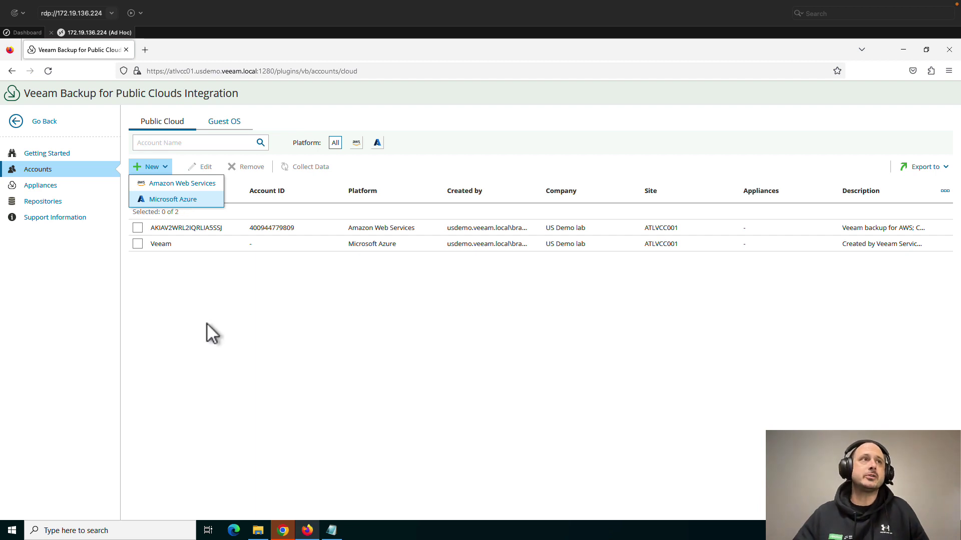
pyautogui.click(137, 244)
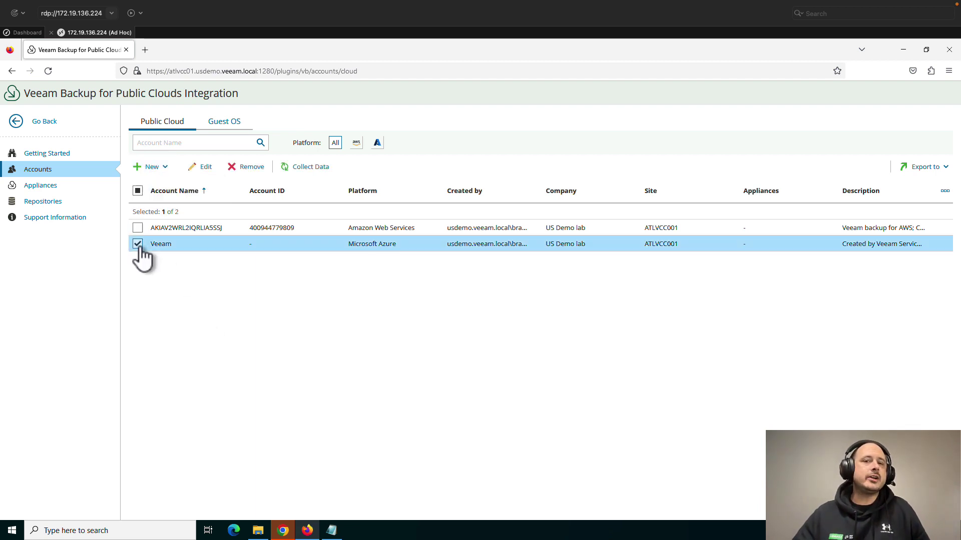
# Edit the Veeam Azure account and choose Renew application as the account option.
pyautogui.click(206, 168)
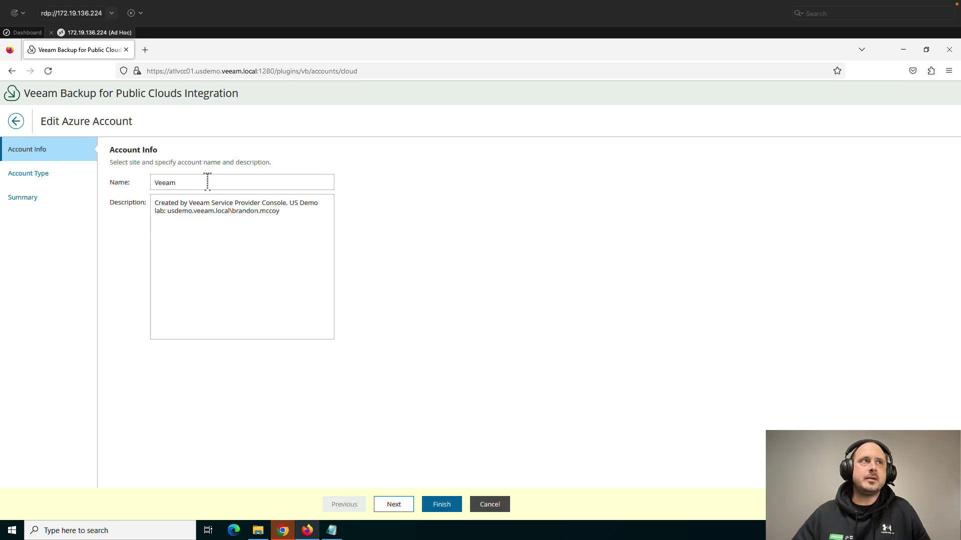
pyautogui.doubleClick(206, 182)
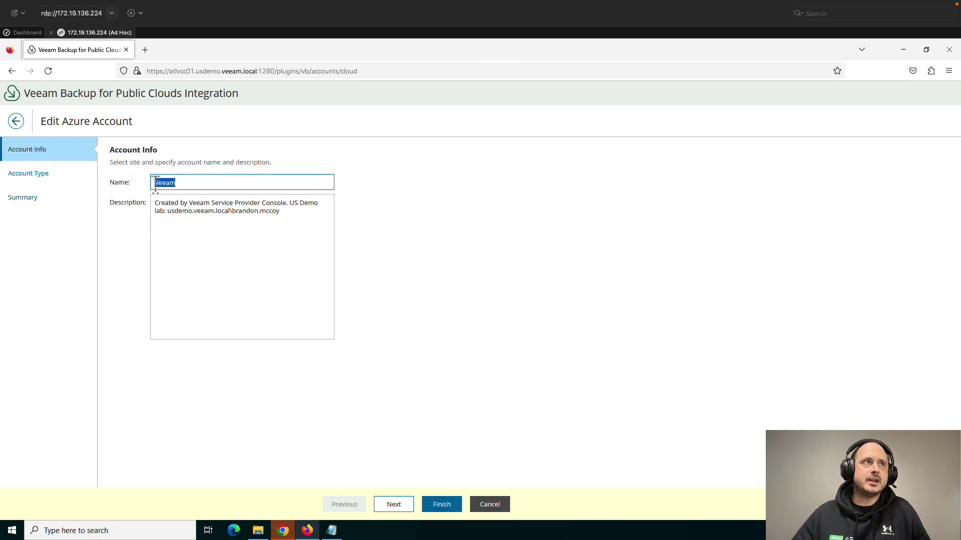
pyautogui.click(397, 507)
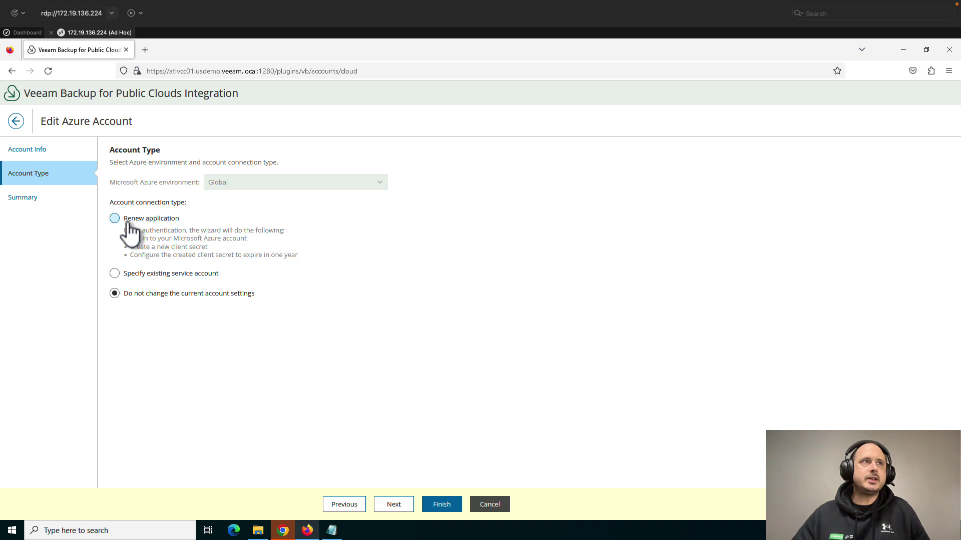
pyautogui.click(116, 219)
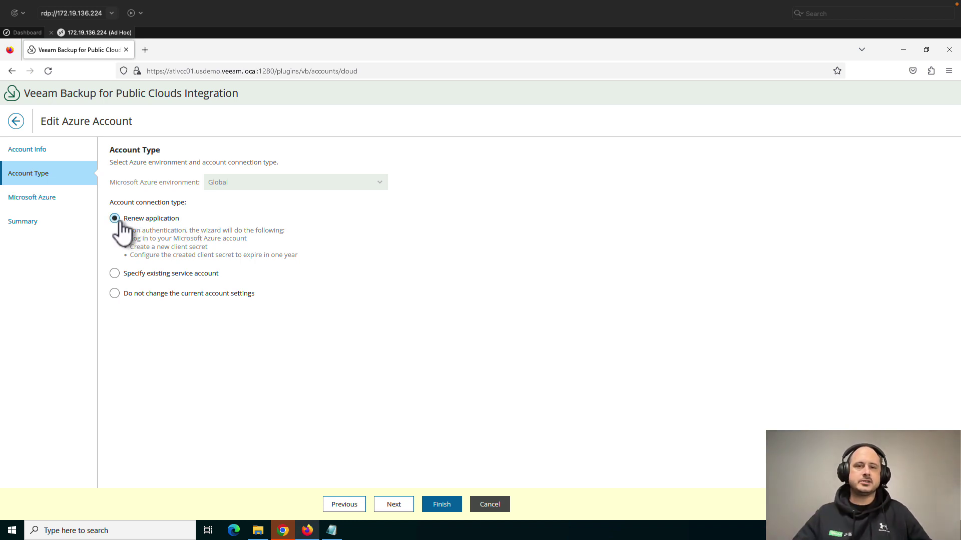
pyautogui.click(114, 275)
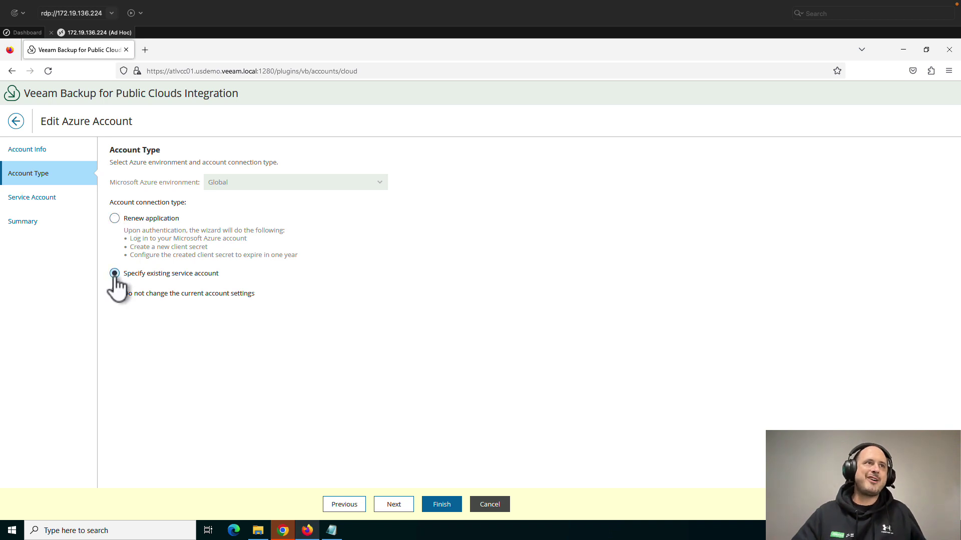
pyautogui.click(114, 222)
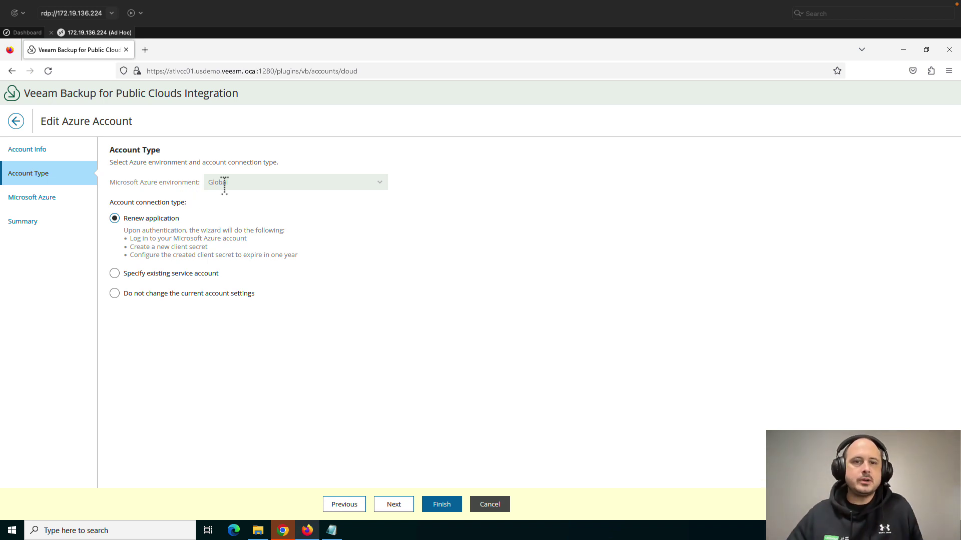
# Copy the device-login code shown on the Microsoft Azure verification step.
pyautogui.click(406, 507)
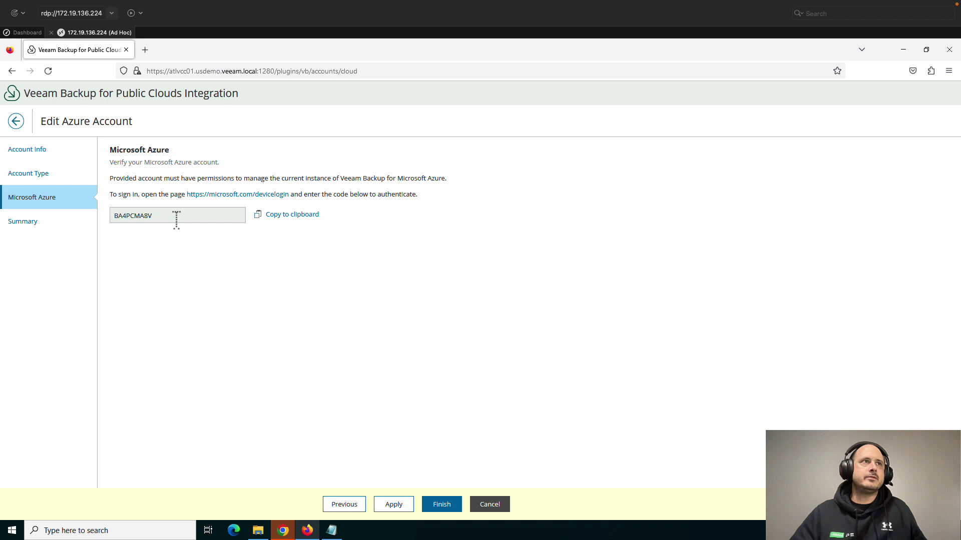
pyautogui.moveTo(176, 217); pyautogui.dragTo(111, 215)
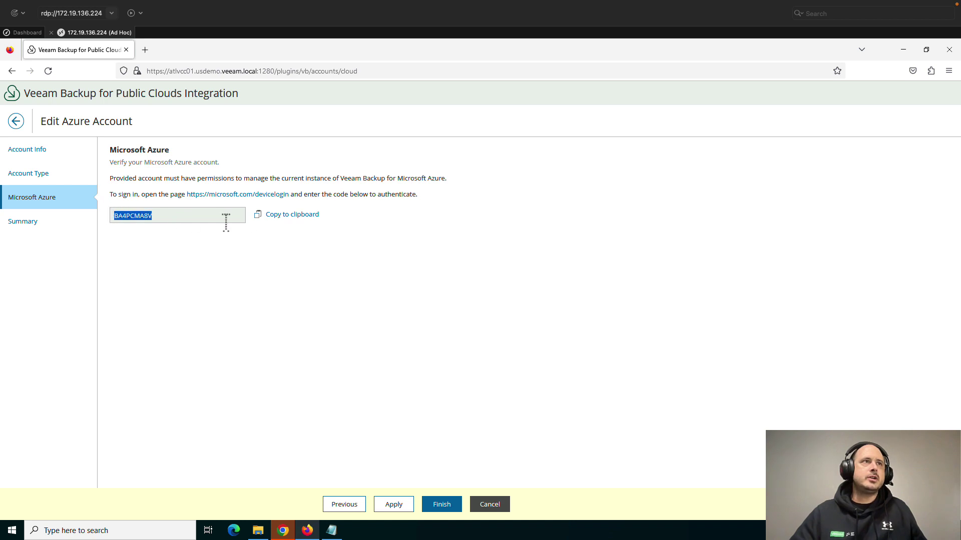
pyautogui.click(282, 217)
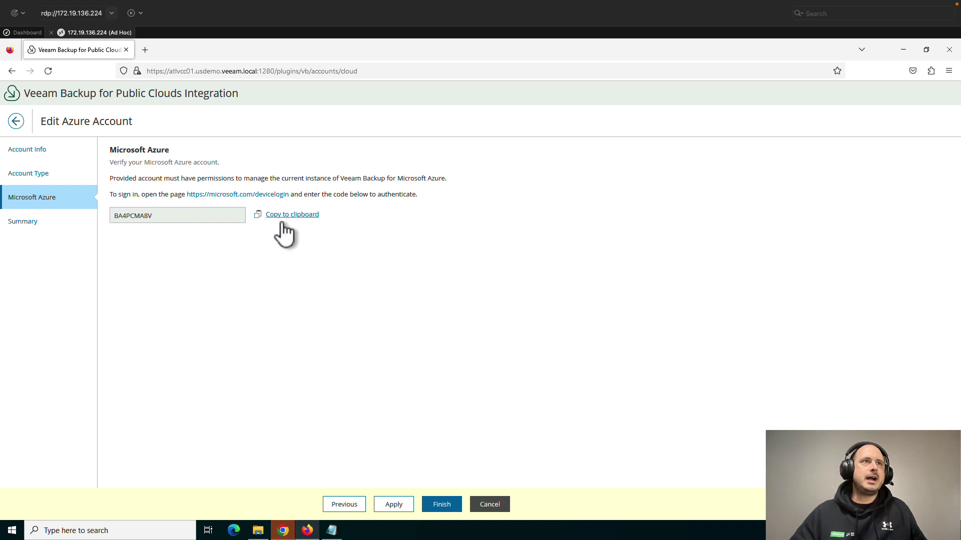
pyautogui.click(221, 196)
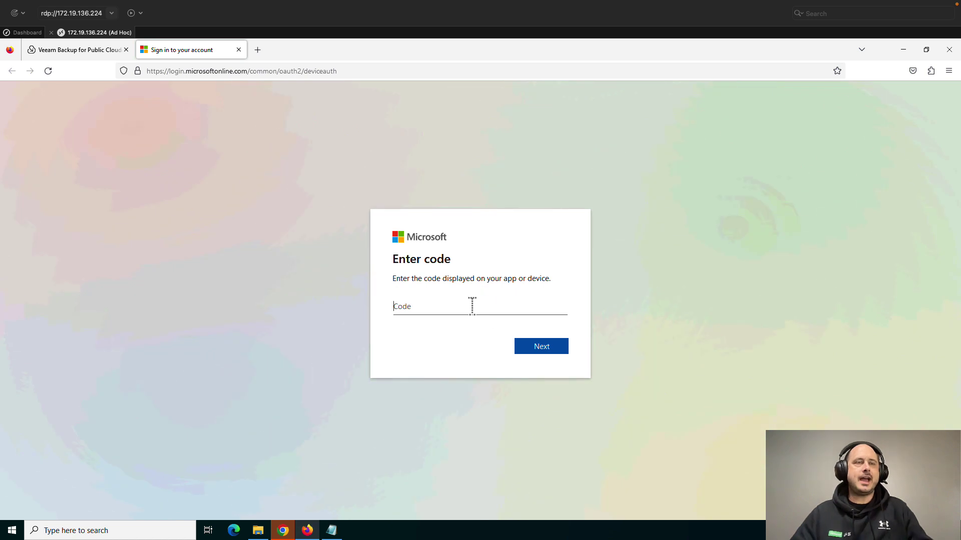
pyautogui.hotkey('ctrl', 'v')
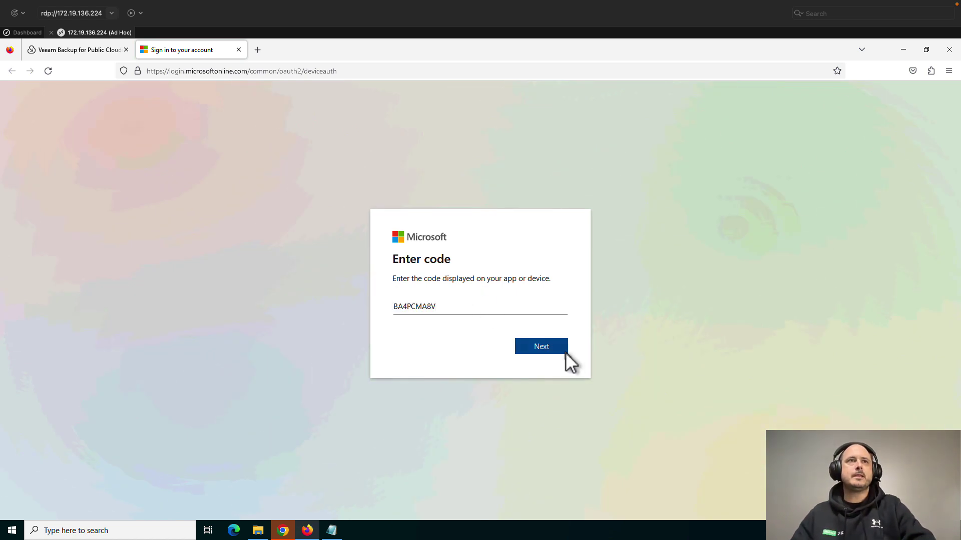
pyautogui.click(560, 346)
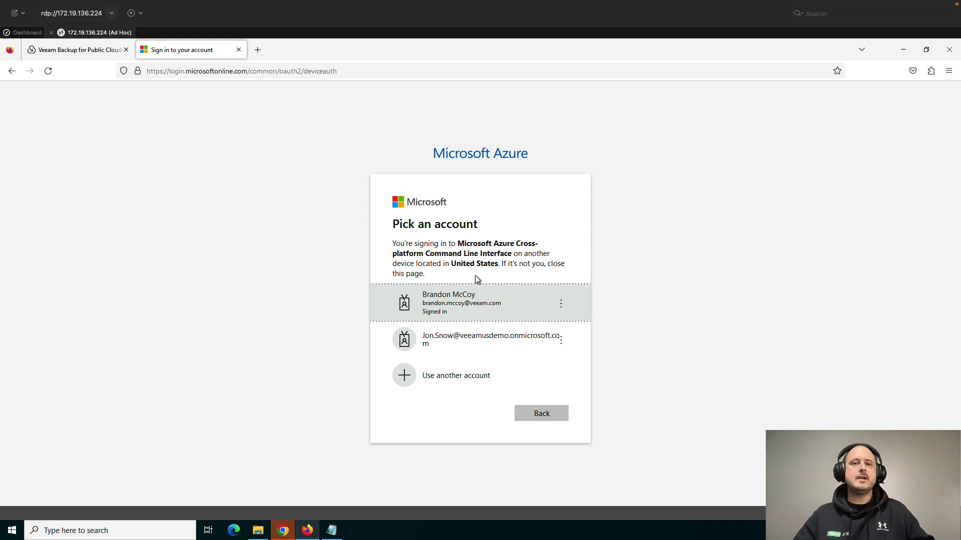
pyautogui.click(484, 287)
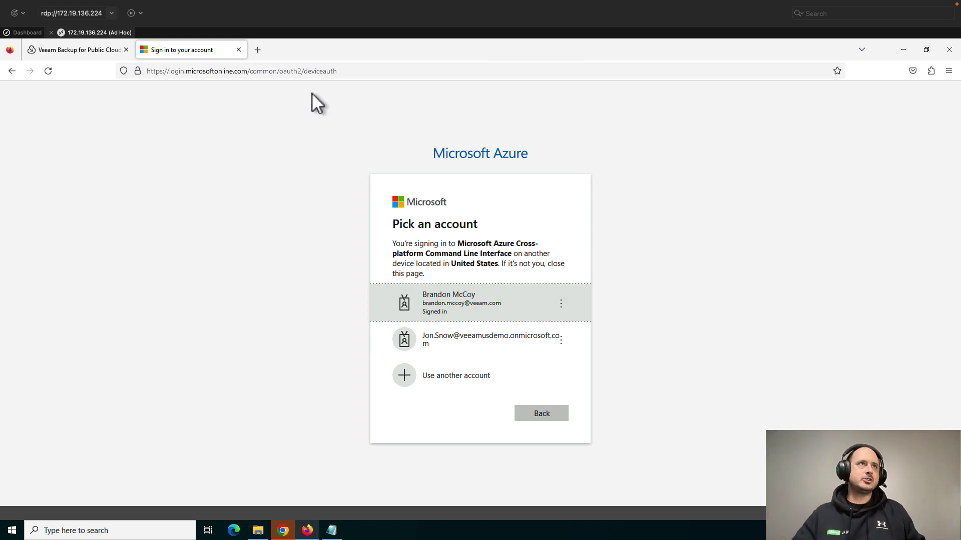
pyautogui.click(238, 50)
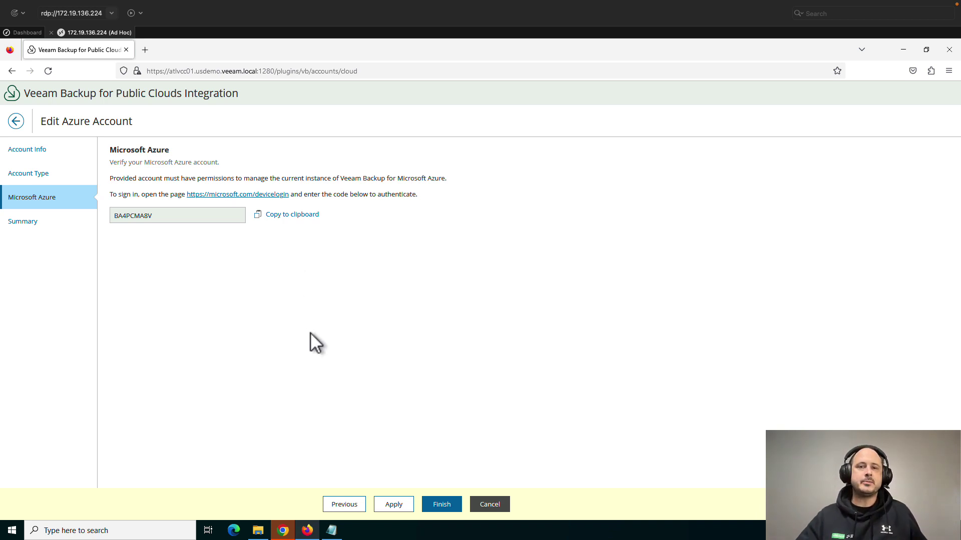
# Cancel and discard the Azure account edit, then show the Appliances list.
pyautogui.click(488, 504)
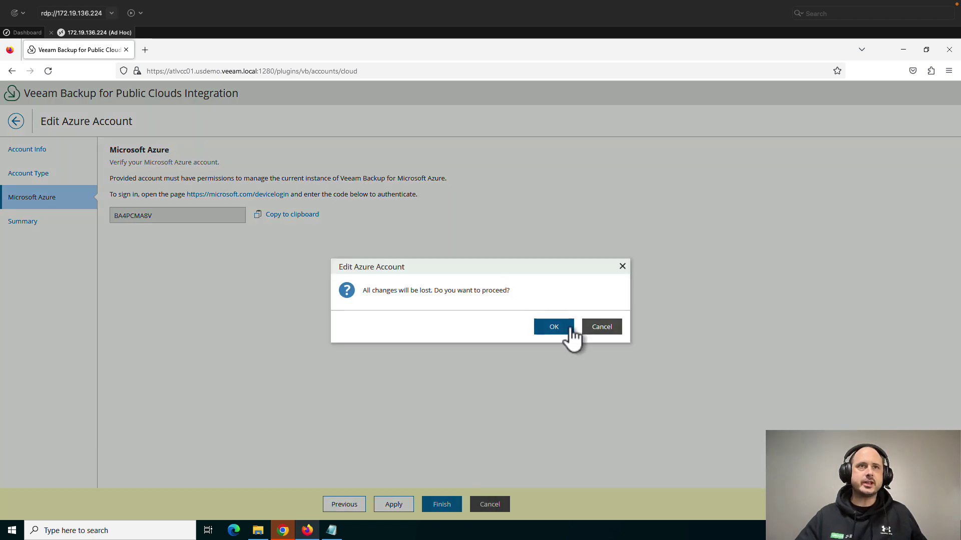
pyautogui.click(554, 328)
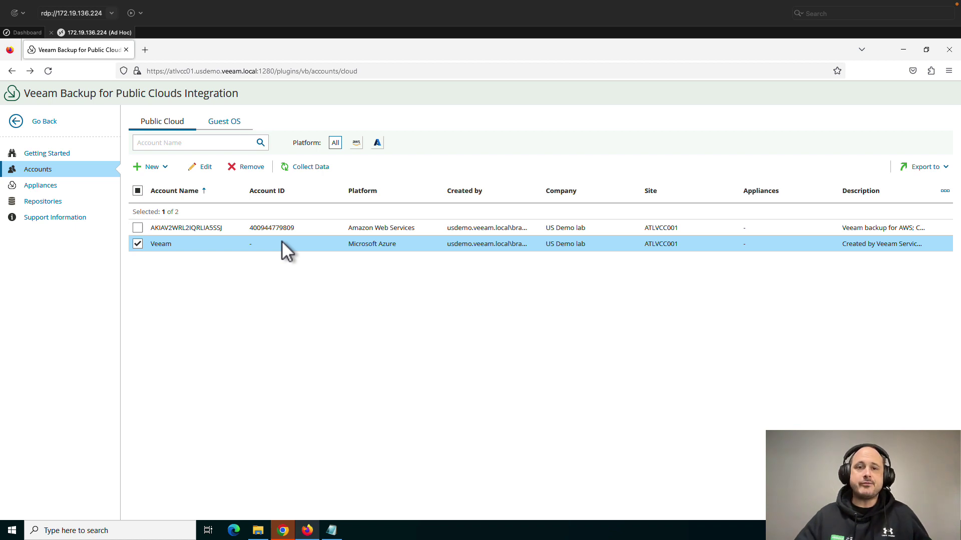
pyautogui.click(55, 191)
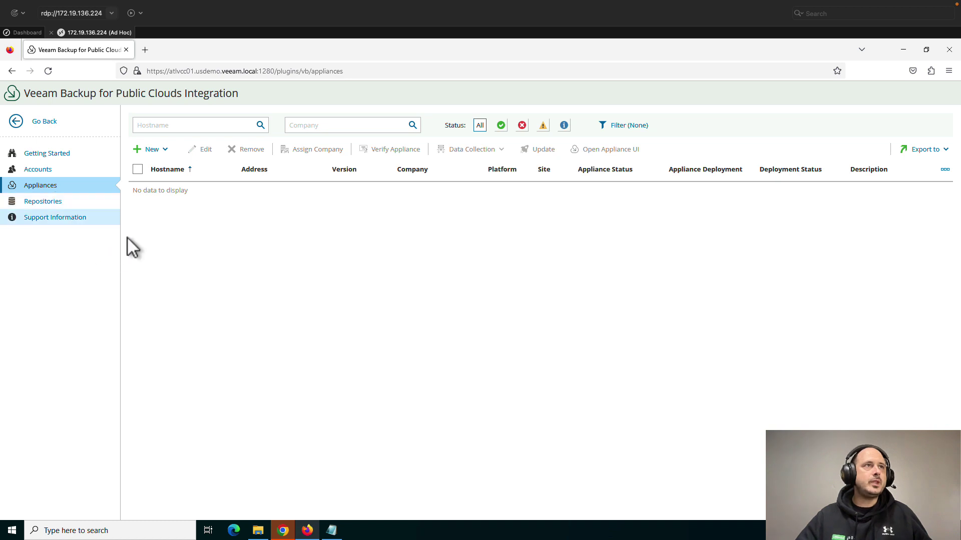
# Start a new Microsoft Azure appliance on site ATLVCC001, deploying a new appliance.
pyautogui.click(165, 150)
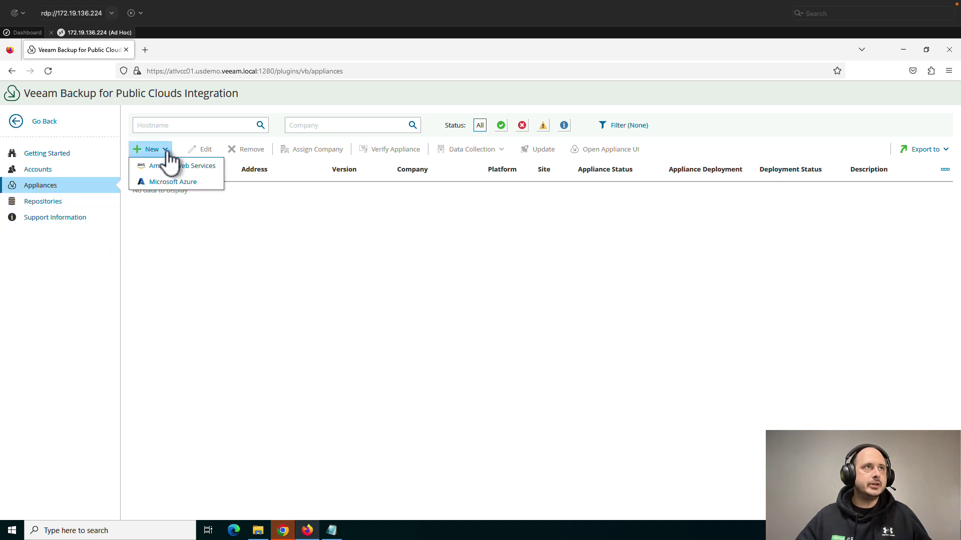
pyautogui.click(198, 185)
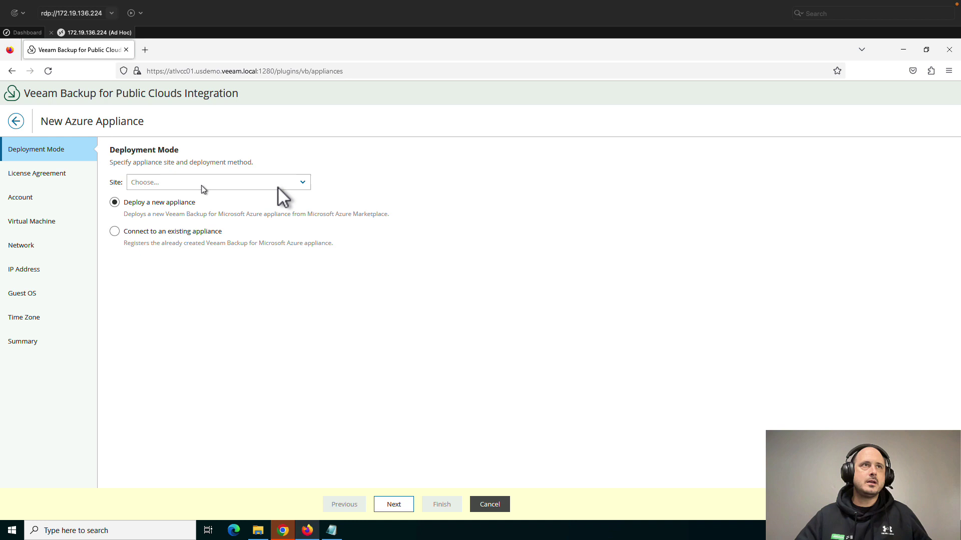
pyautogui.click(301, 184)
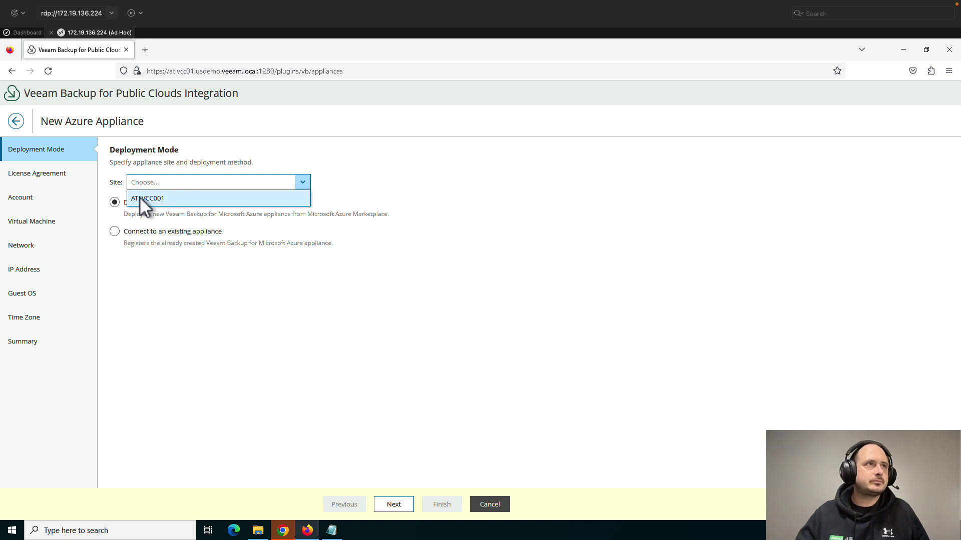
pyautogui.click(155, 199)
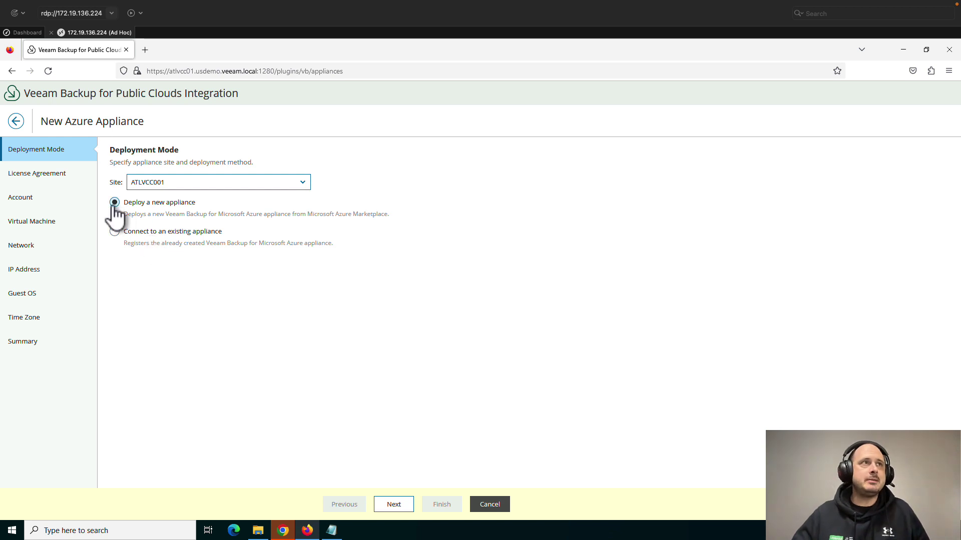
pyautogui.click(392, 502)
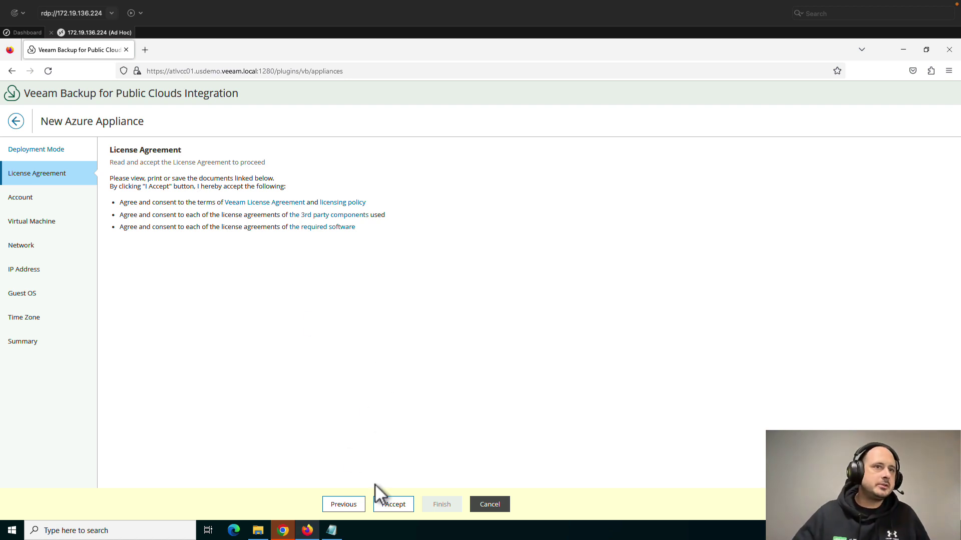
# Accept the license and use the Veeam Azure account with Visual Studio Professional Subscription.
pyautogui.click(398, 505)
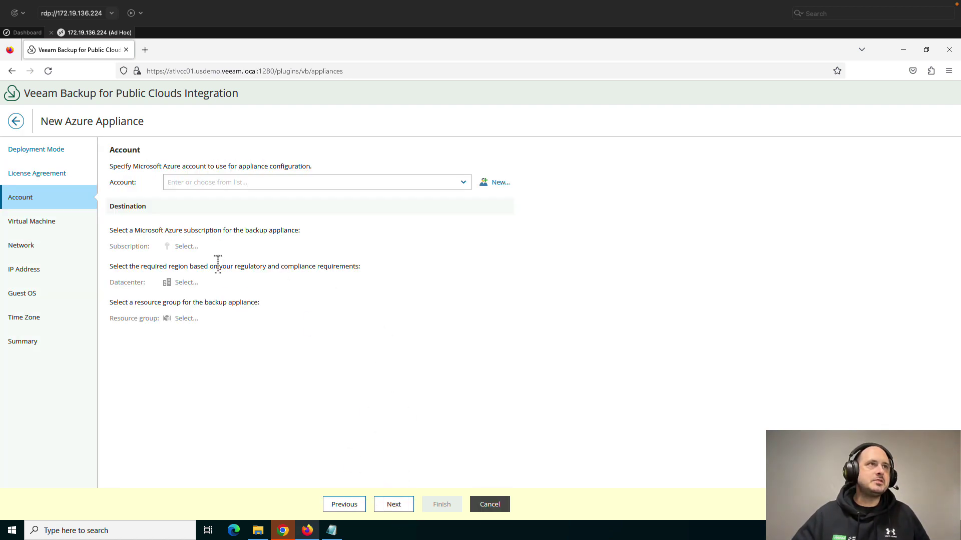
pyautogui.click(464, 183)
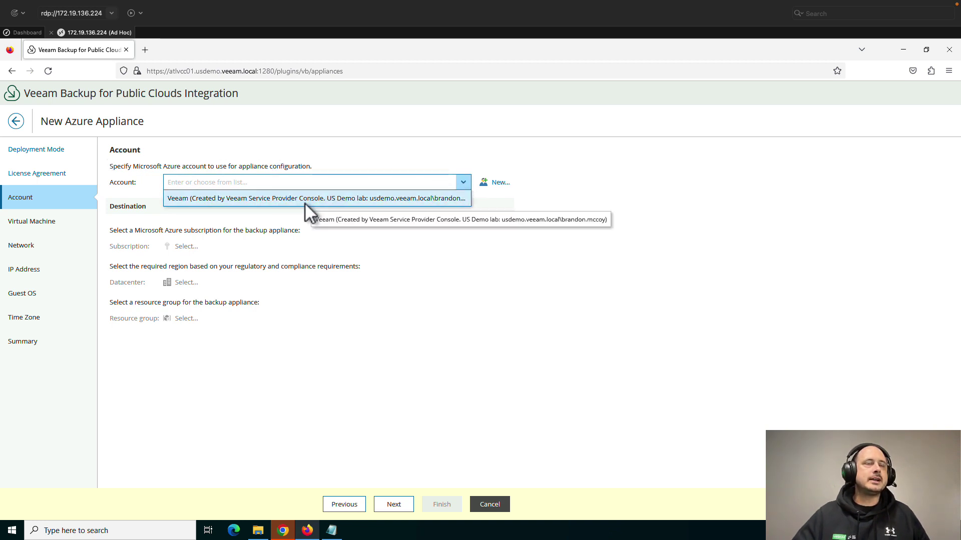
pyautogui.click(305, 203)
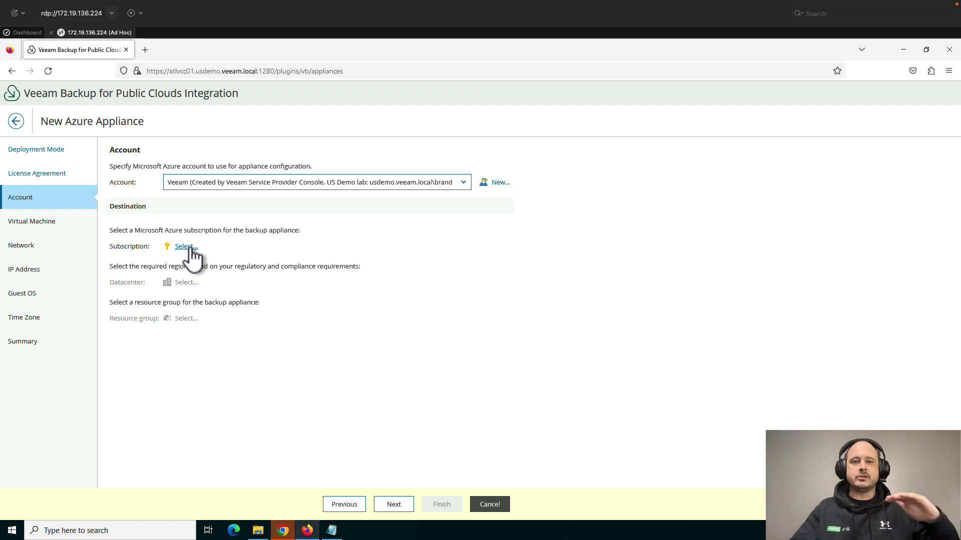
pyautogui.click(181, 247)
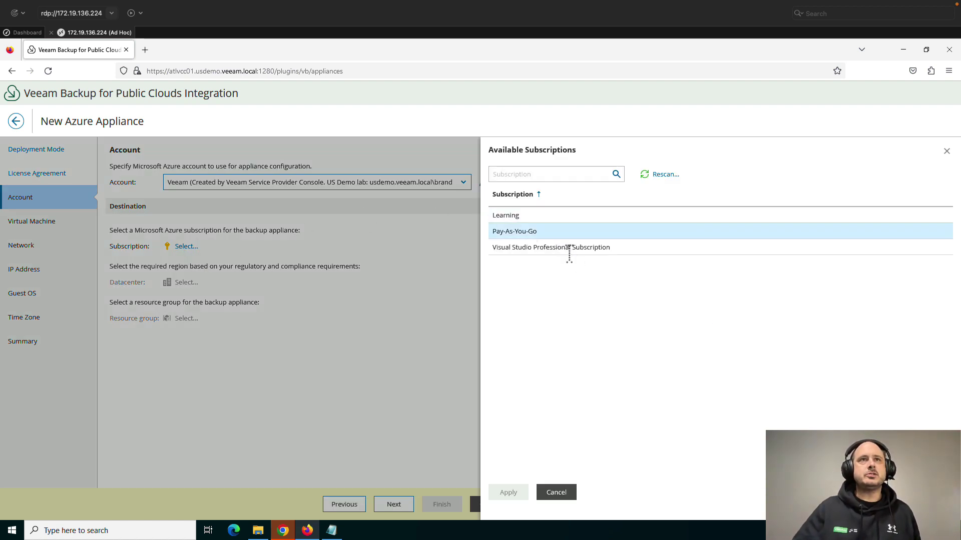
pyautogui.click(553, 249)
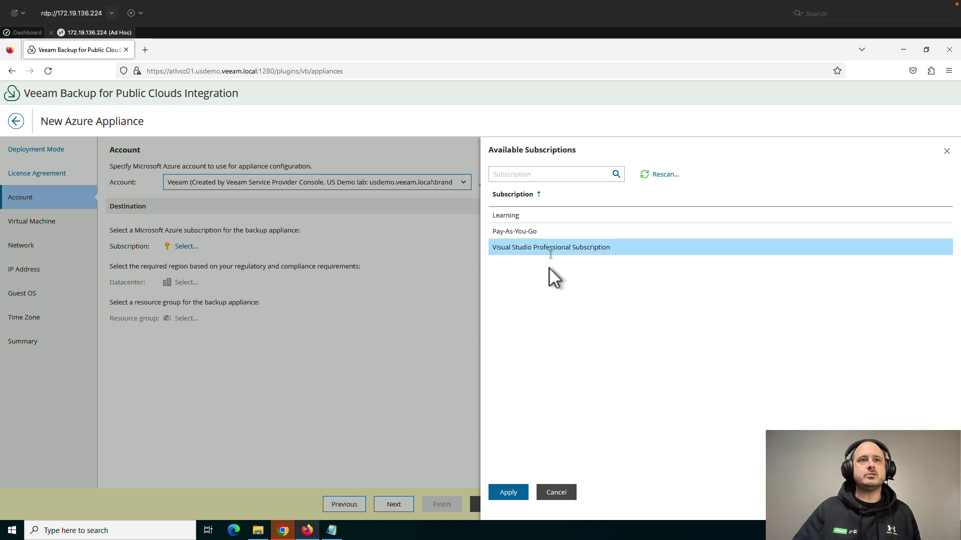
pyautogui.click(508, 493)
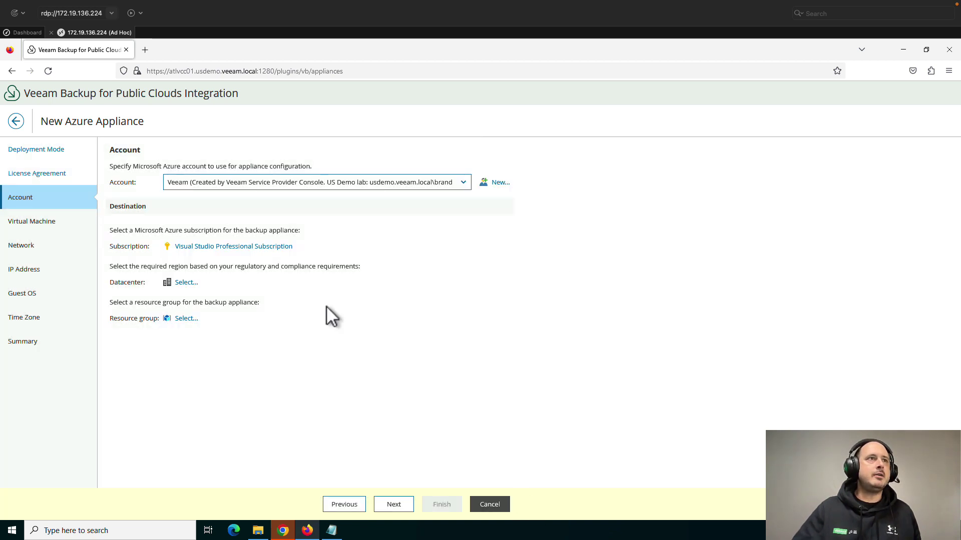
# Set the datacenter to North Central US and the resource group to Veeamazure.
pyautogui.click(186, 283)
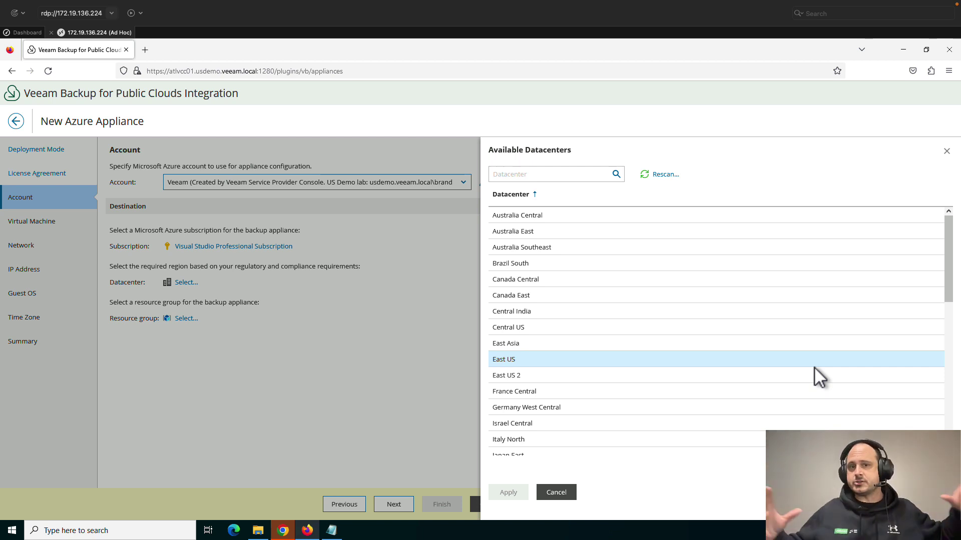
pyautogui.scroll(-5, 693, 356)
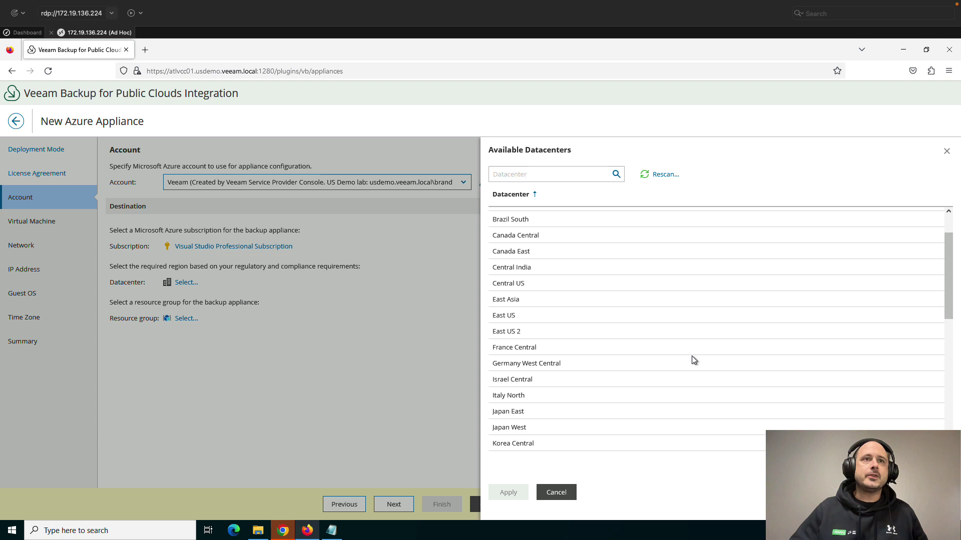
pyautogui.scroll(-5, 692, 354)
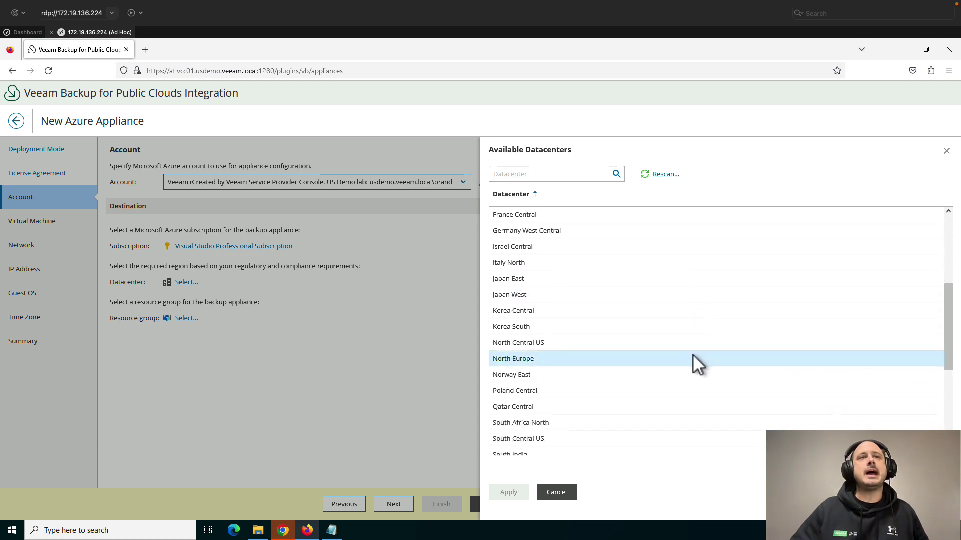
pyautogui.click(682, 354)
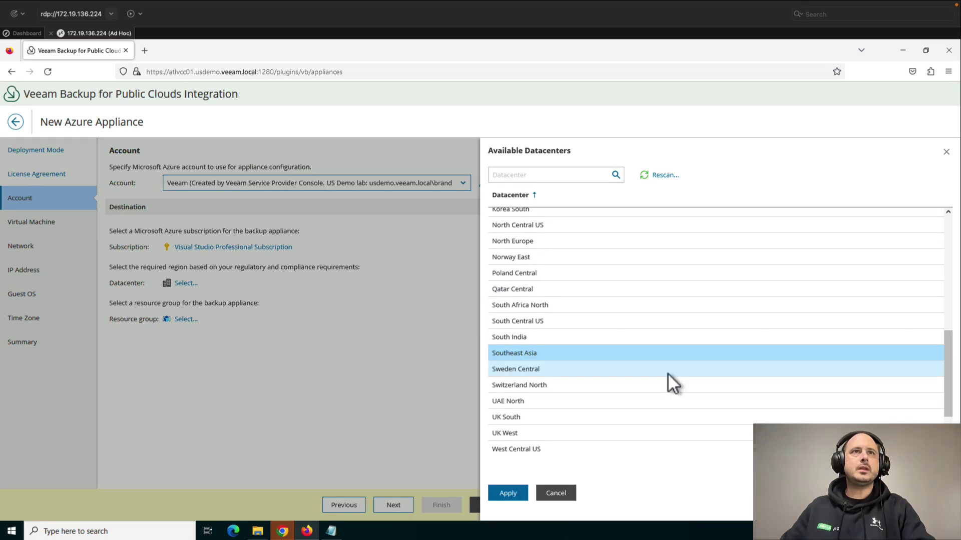
pyautogui.click(532, 225)
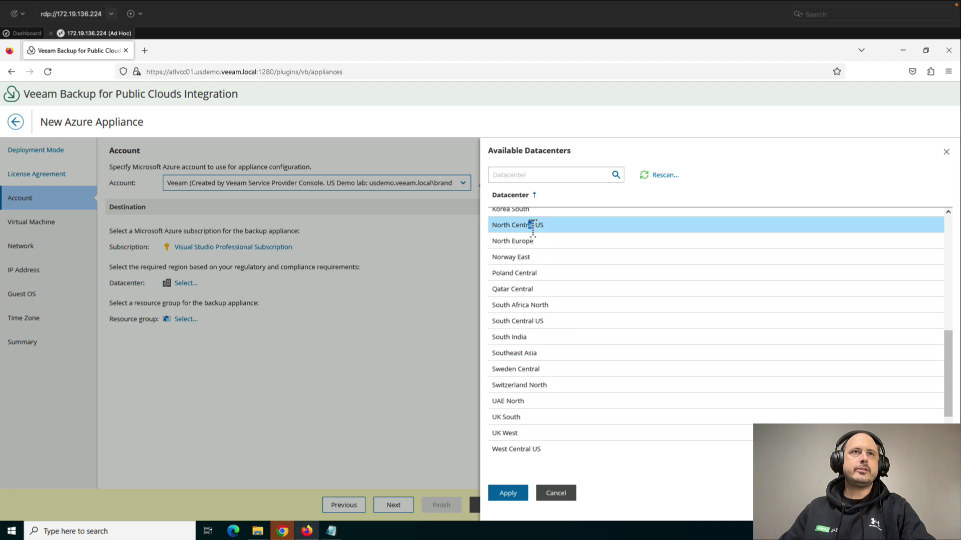
pyautogui.click(506, 493)
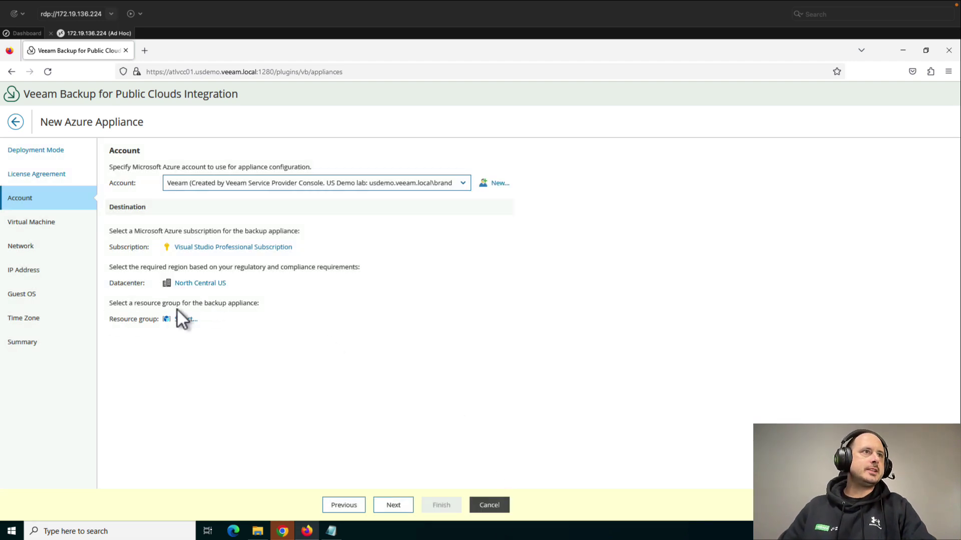
pyautogui.click(184, 320)
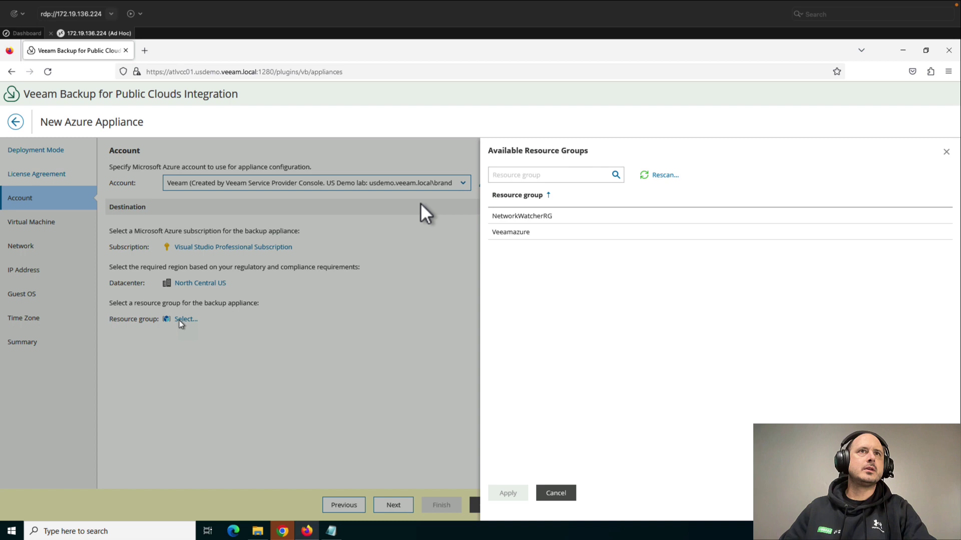
pyautogui.click(517, 233)
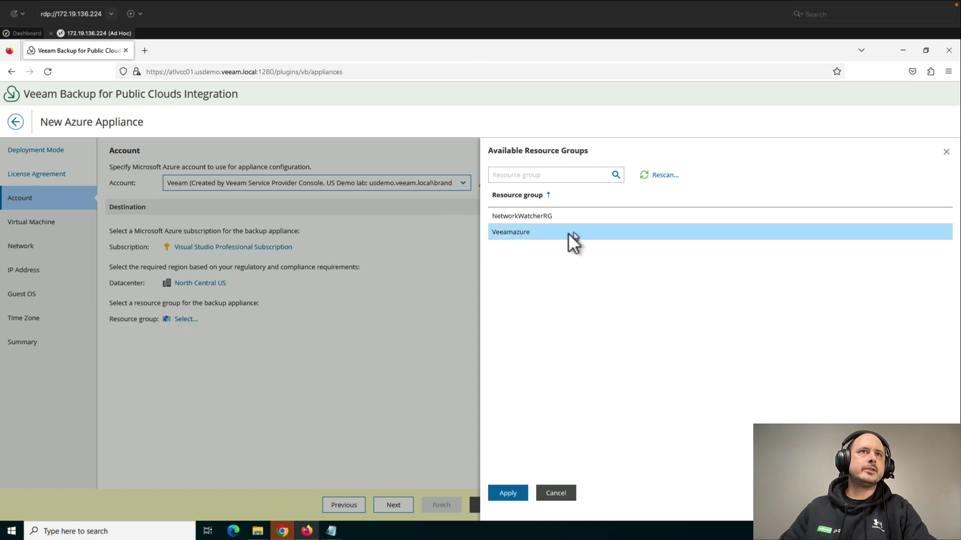
pyautogui.click(507, 494)
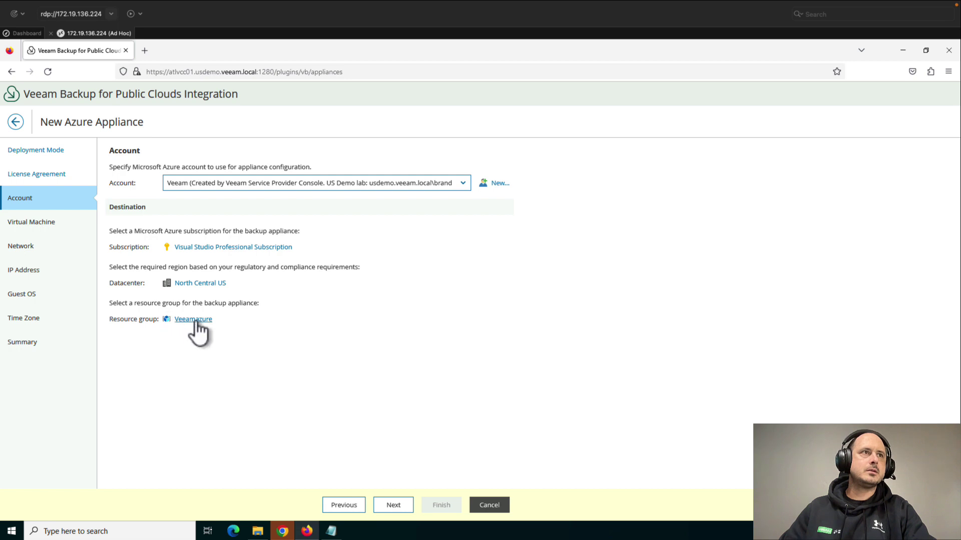
# On the Virtual Machine step, enter VBazure as the appliance name.
pyautogui.click(393, 505)
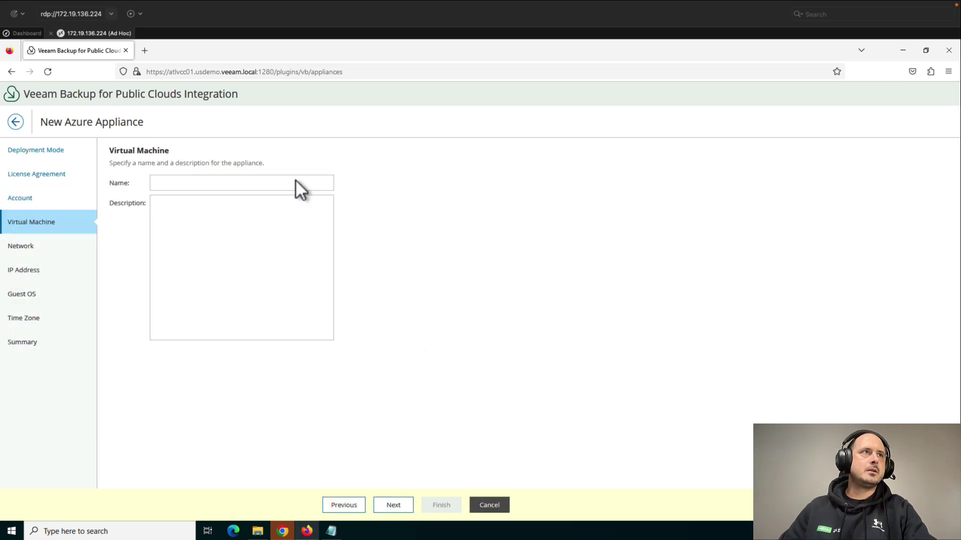
pyautogui.click(191, 181)
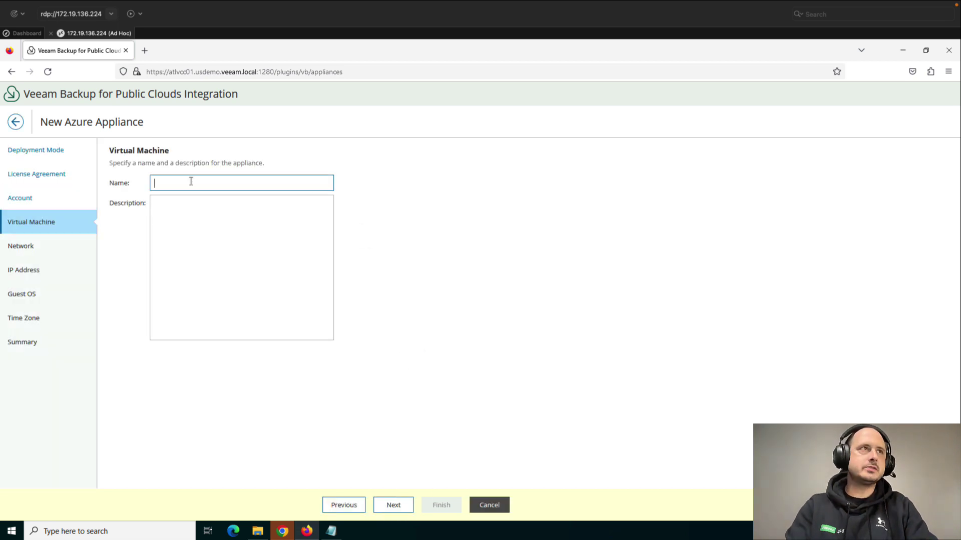
pyautogui.write('VBazre')
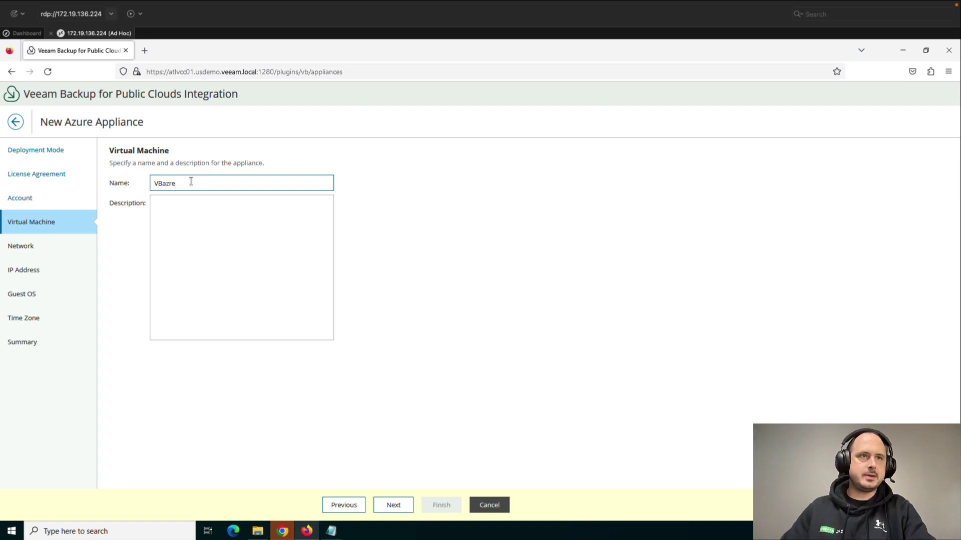
pyautogui.press('BackSpace')
pyautogui.press('BackSpace')
pyautogui.write('ure')
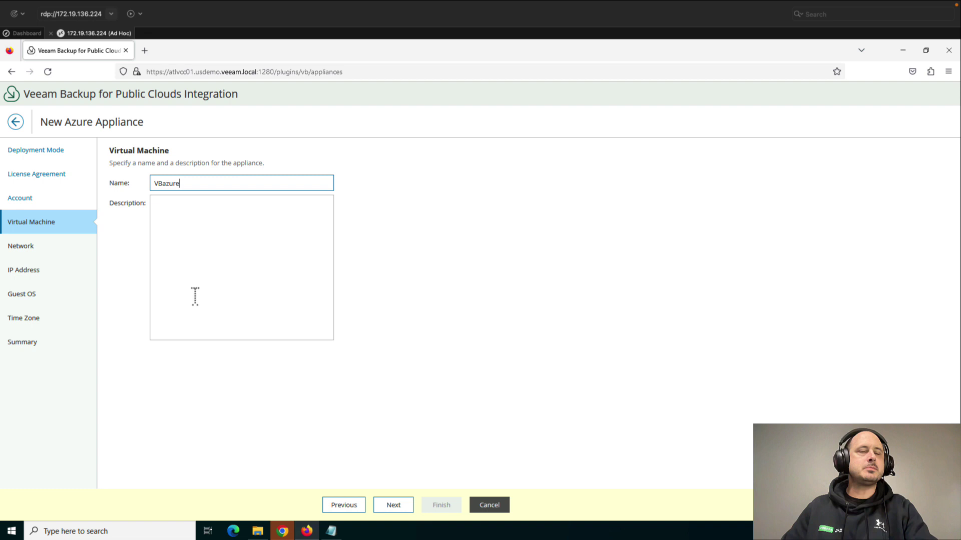
# Advance to the Network step, keeping automatic creation of all required resources.
pyautogui.click(393, 506)
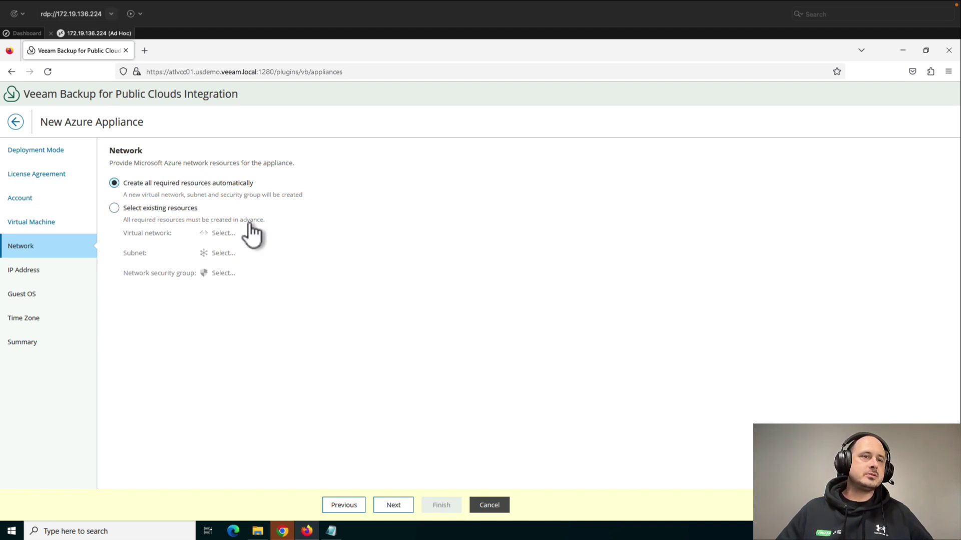
# Keep backup server IP 38.101.225.195 with a dynamic appliance address and proceed to Guest OS.
pyautogui.click(393, 505)
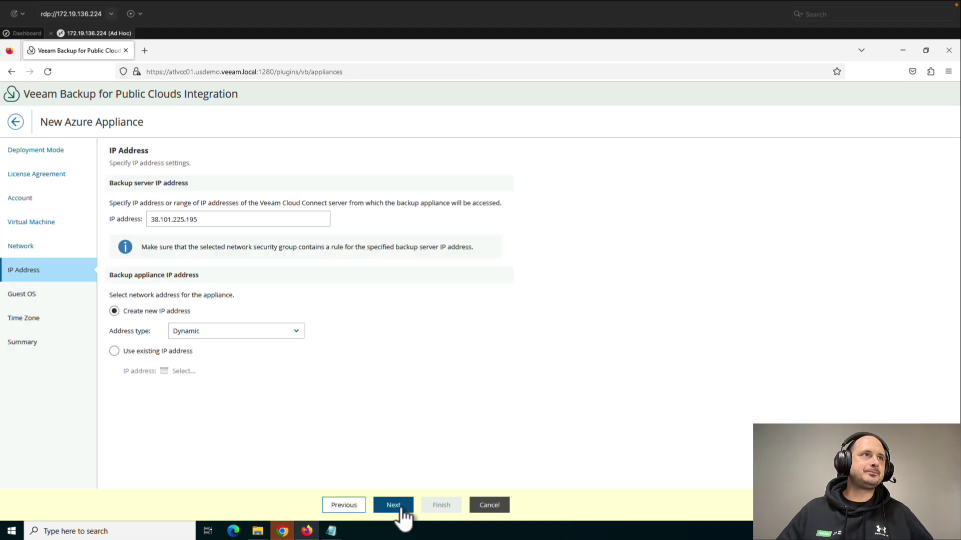
pyautogui.moveTo(225, 219); pyautogui.dragTo(147, 219)
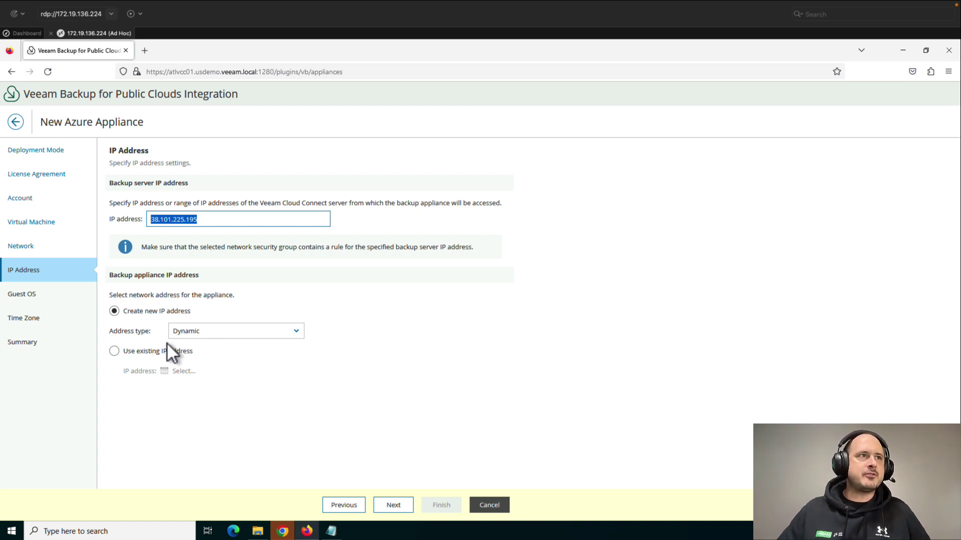
pyautogui.click(402, 512)
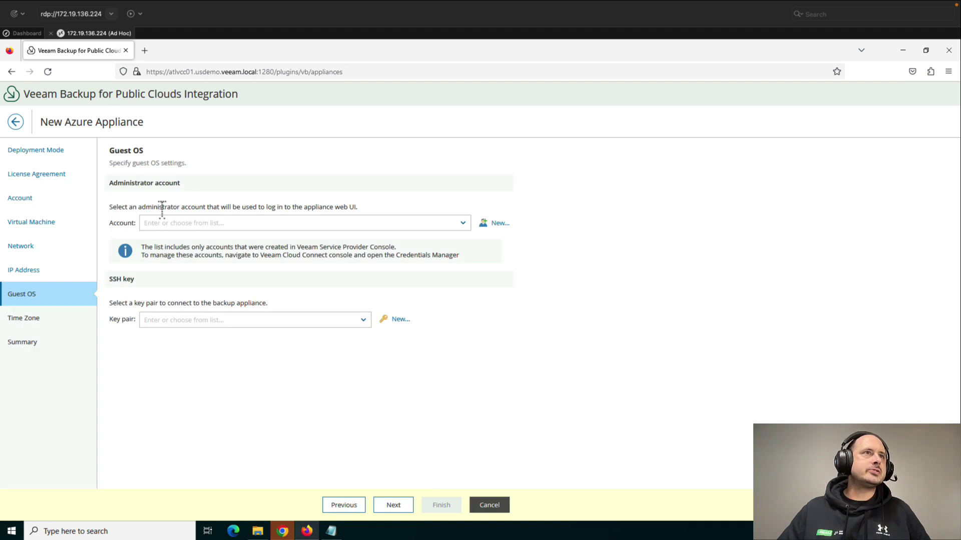
# Set veeam as the appliance administrator account and check the still-empty Key pair list.
pyautogui.click(463, 223)
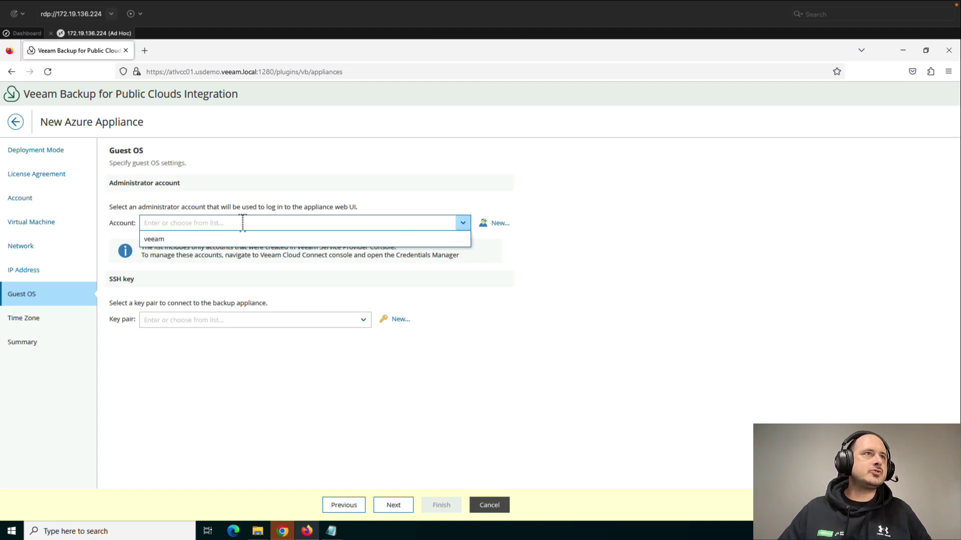
pyautogui.click(158, 239)
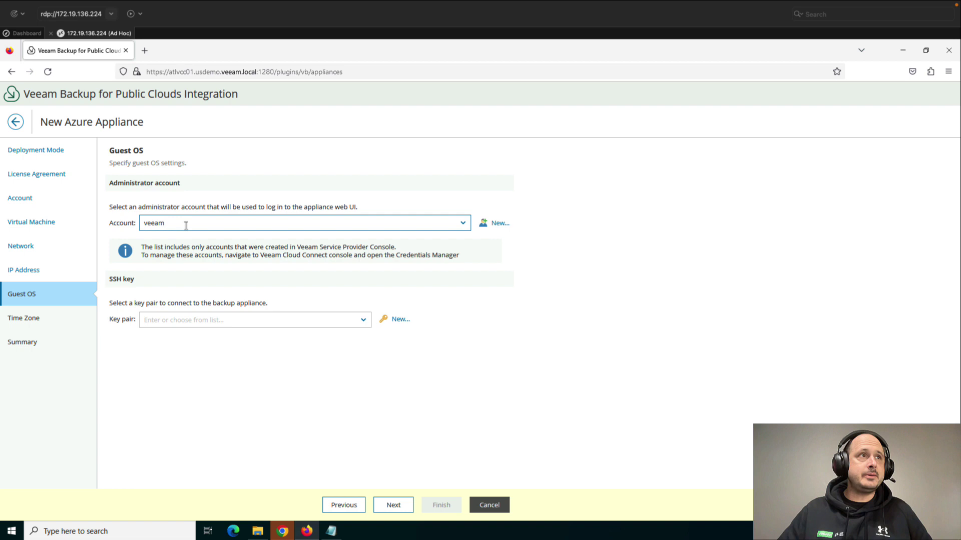
pyautogui.click(363, 320)
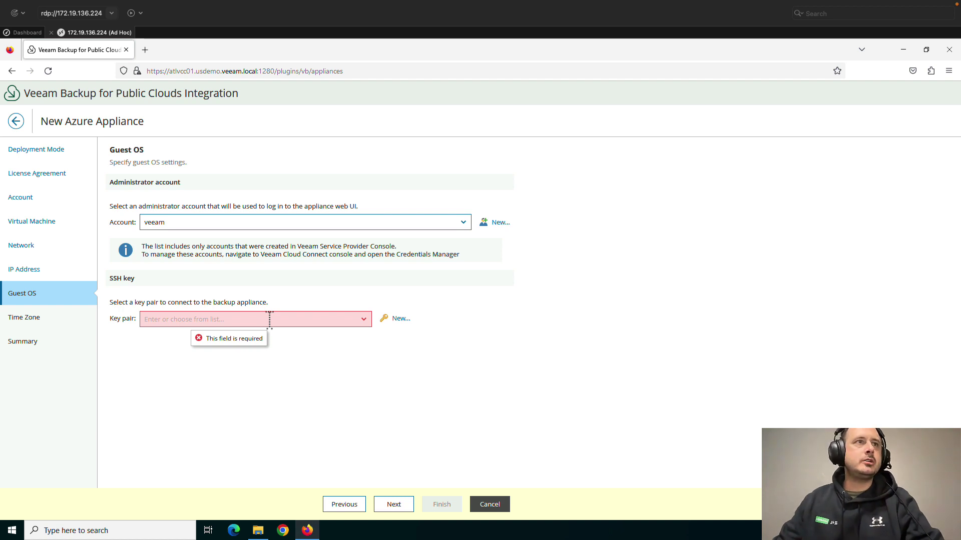
pyautogui.click(364, 319)
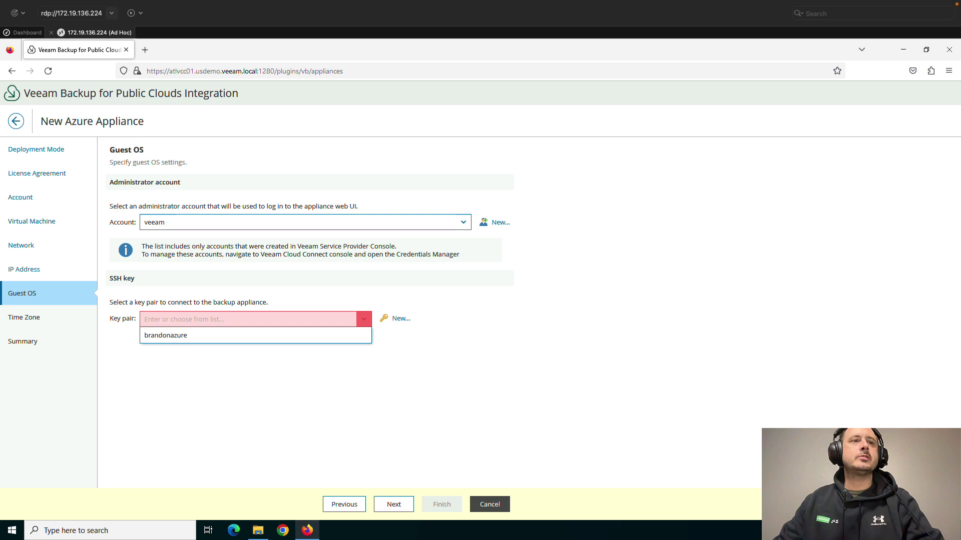
# In the Azure portal, search for SSH keys and start creating a new SSH key.
pyautogui.moveTo(379, 528)
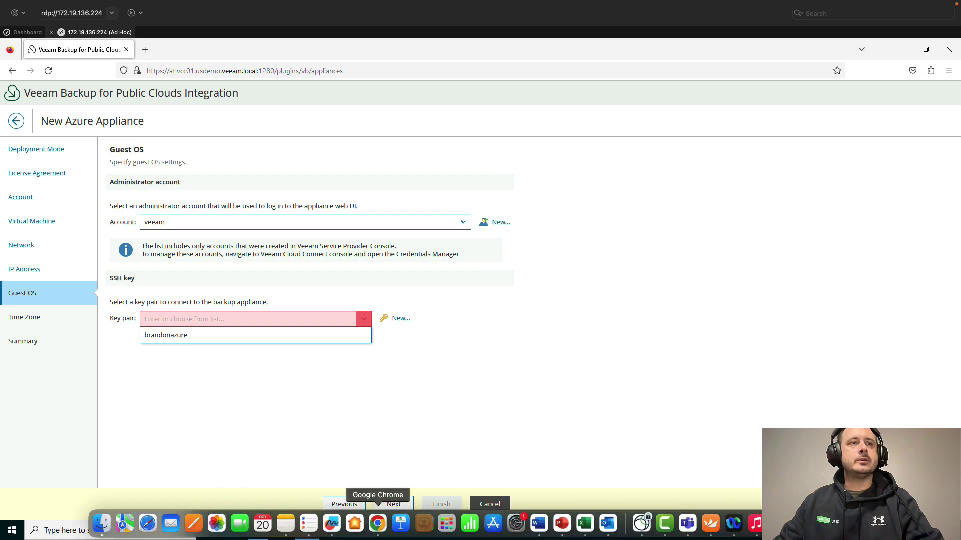
pyautogui.click(378, 524)
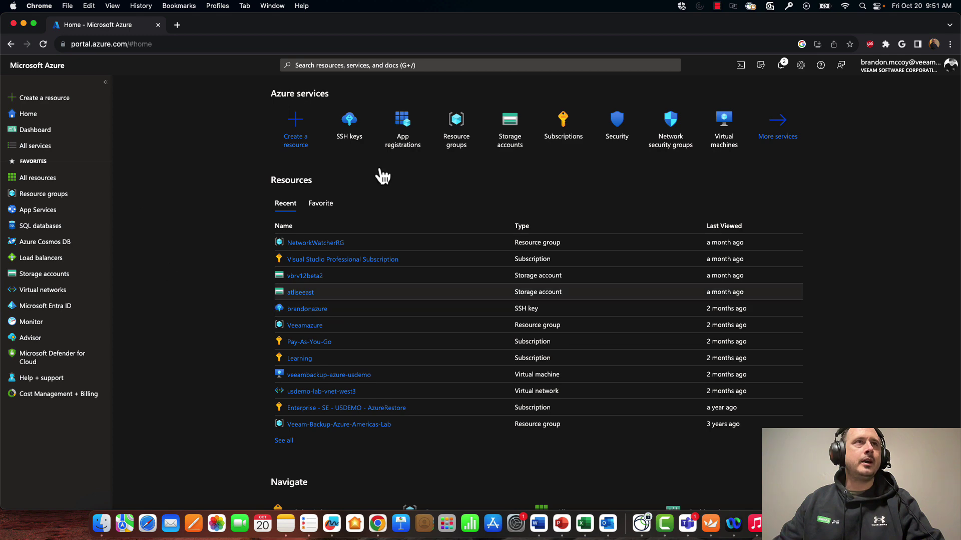
pyautogui.click(381, 65)
pyautogui.write('ssh')
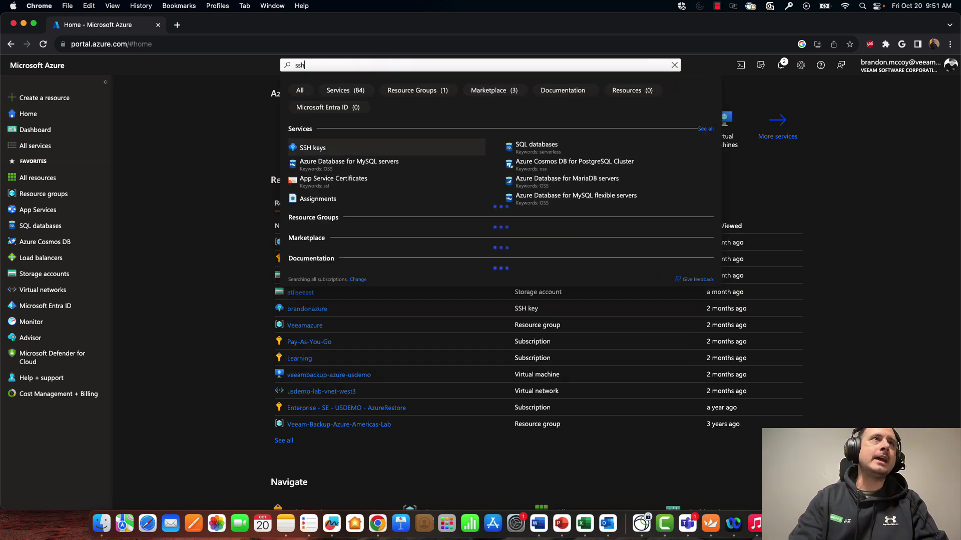
pyautogui.click(314, 150)
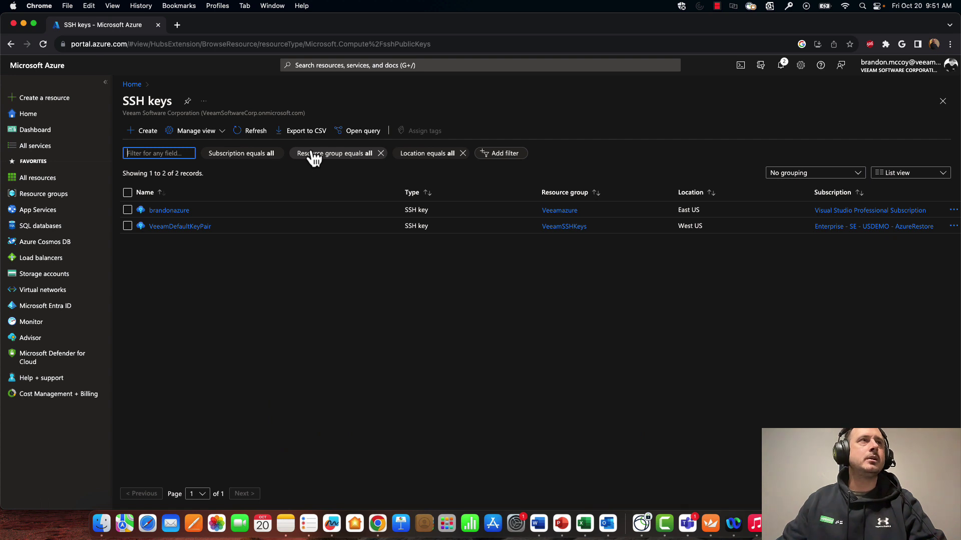
pyautogui.click(149, 134)
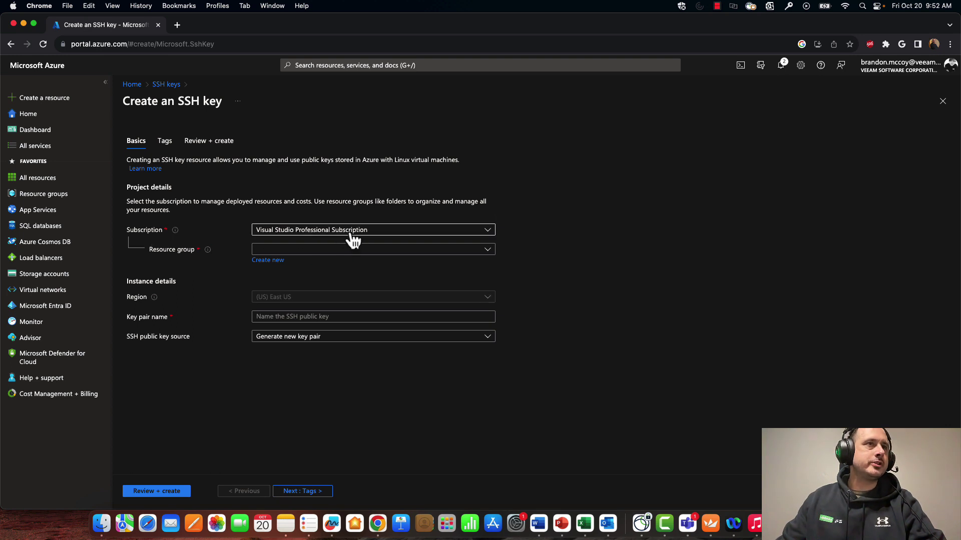
# Set resource group Veeamazure, key pair name VBazurekey, and source Generate new key pair.
pyautogui.click(276, 250)
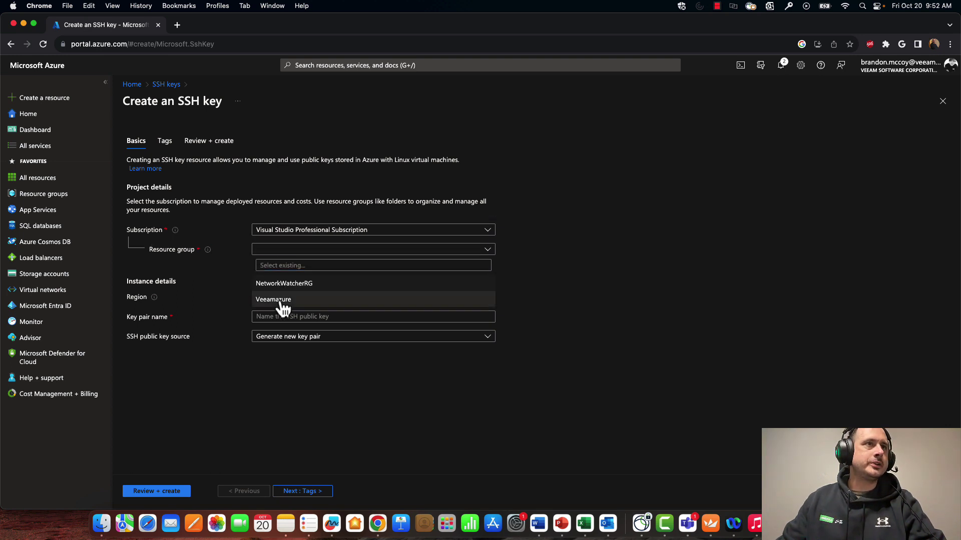
pyautogui.click(280, 302)
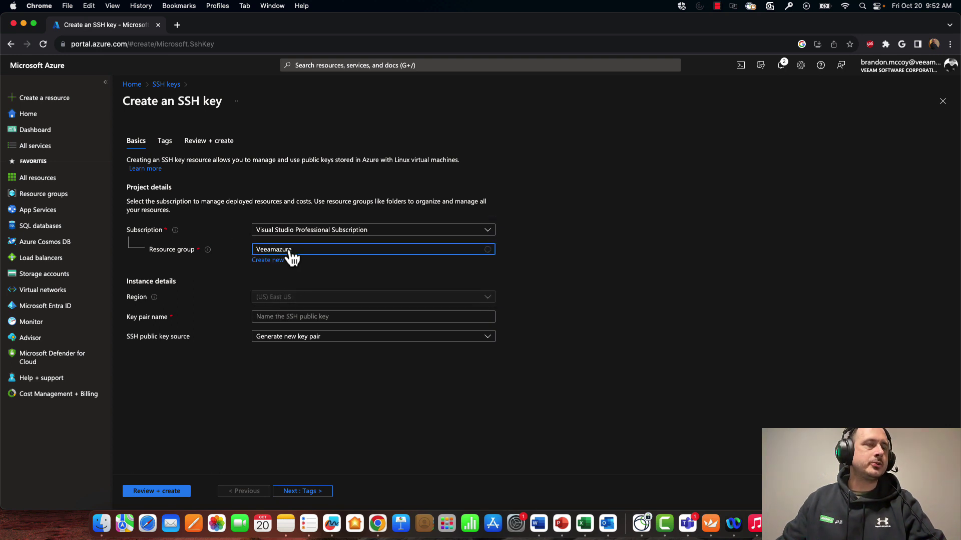
pyautogui.click(309, 300)
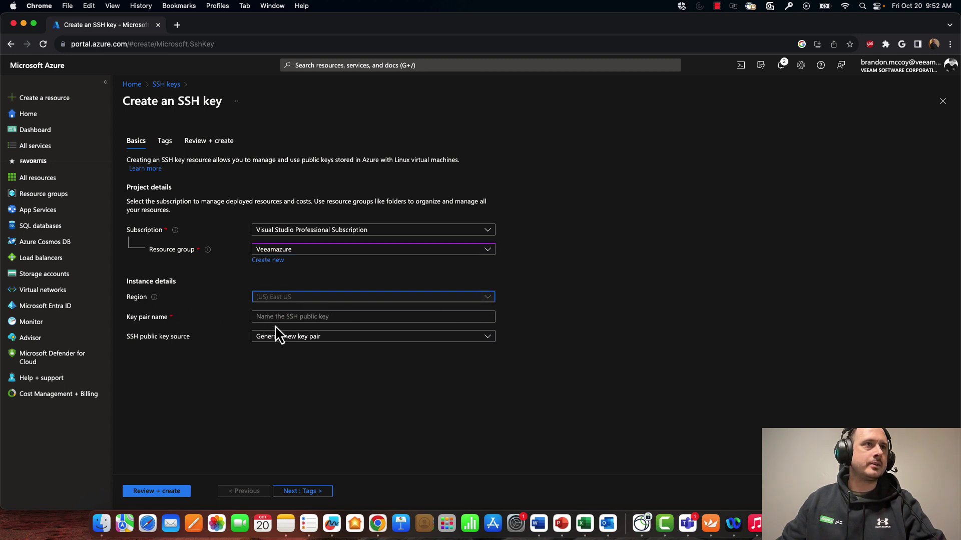
pyautogui.click(375, 317)
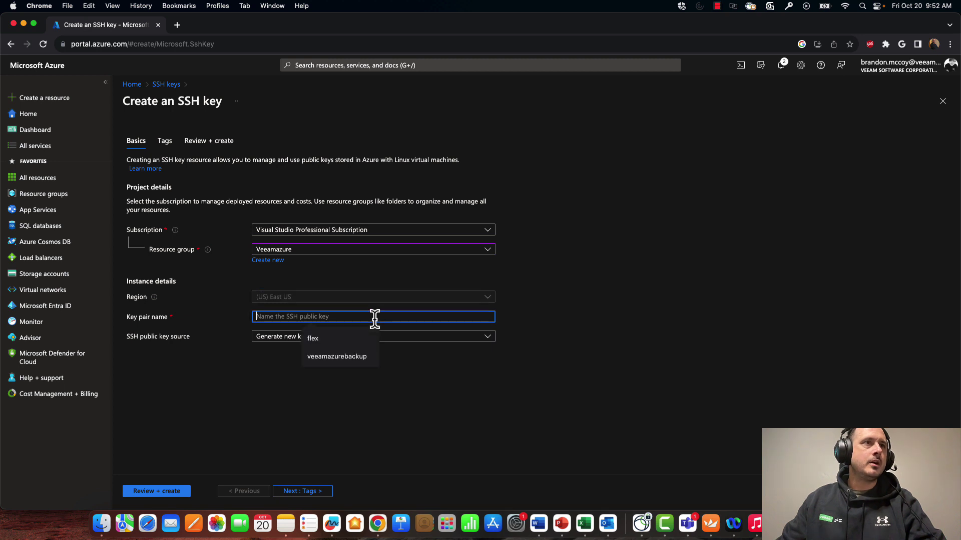
pyautogui.write('V')
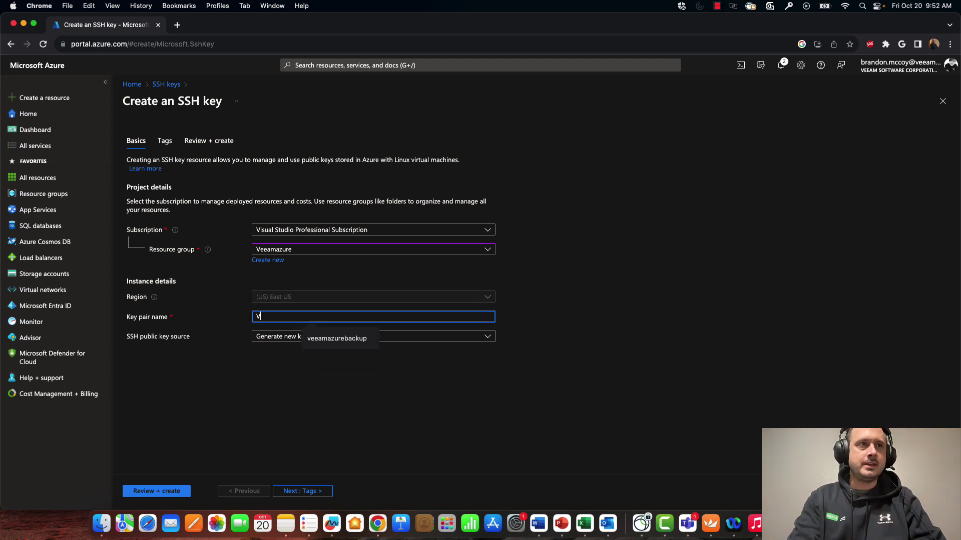
pyautogui.write('Bazure key')
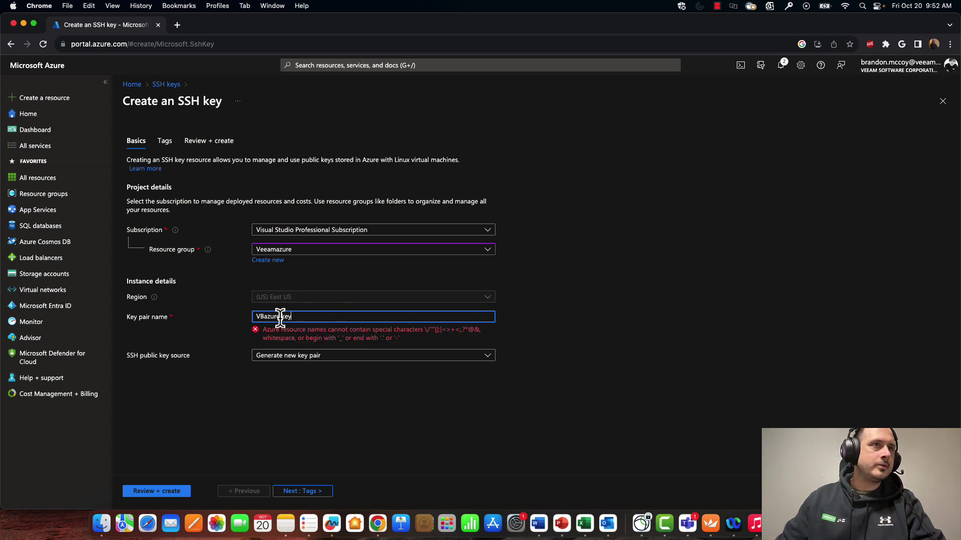
pyautogui.press('BackSpace')
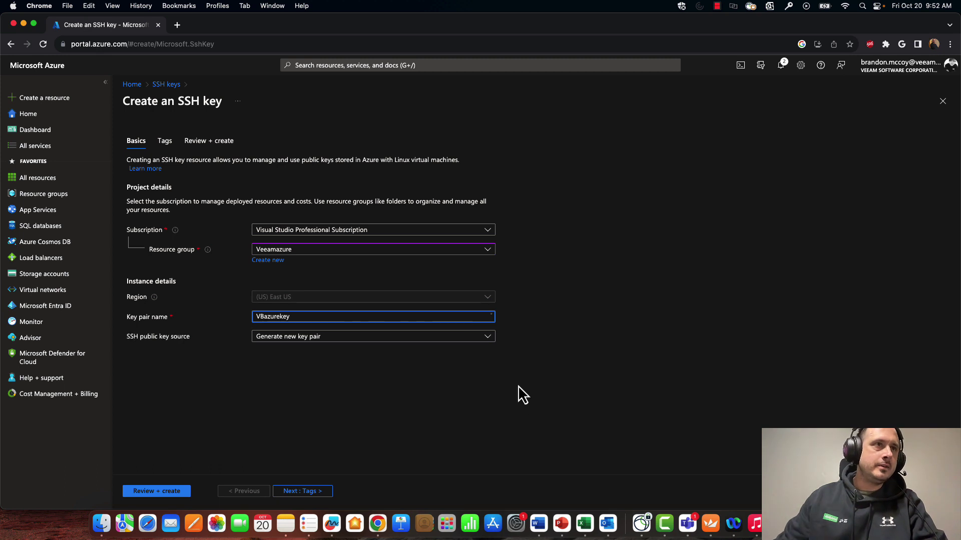
pyautogui.click(345, 339)
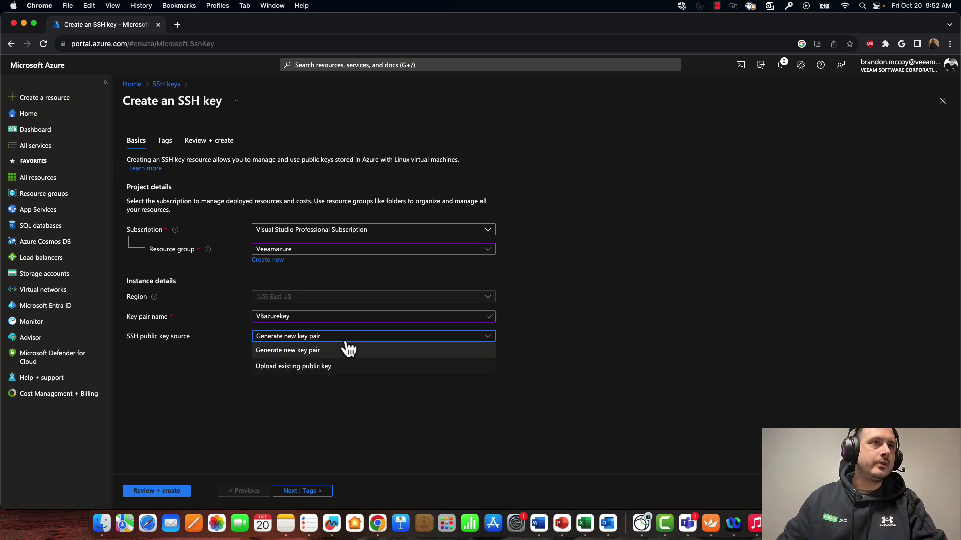
pyautogui.click(348, 350)
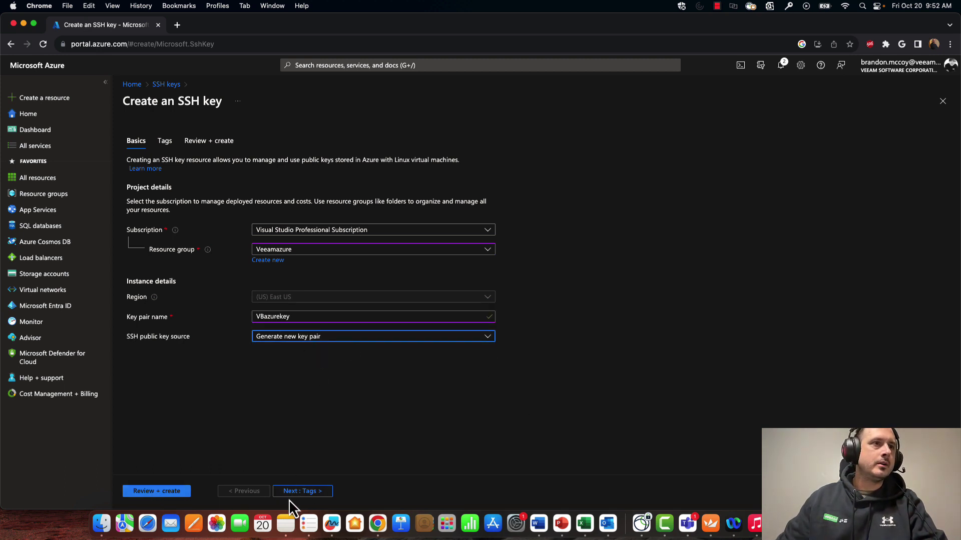
# Review and create the VBazurekey SSH key, downloading the private key VBazurekey.pem.
pyautogui.click(164, 493)
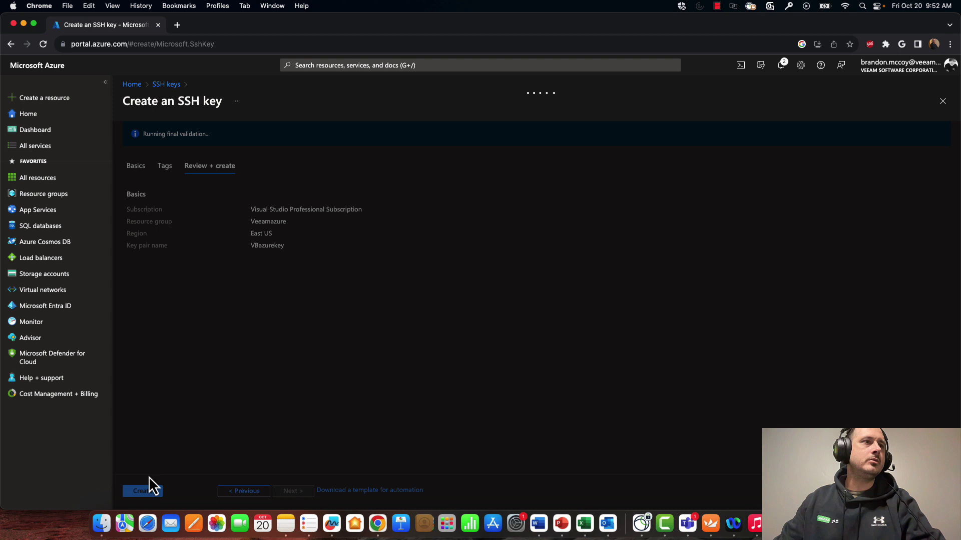
pyautogui.click(143, 492)
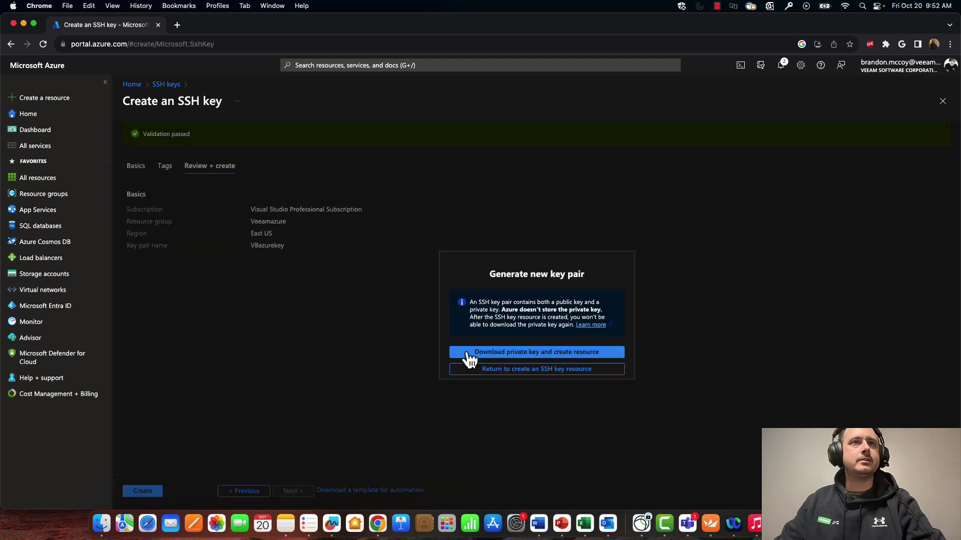
pyautogui.click(549, 354)
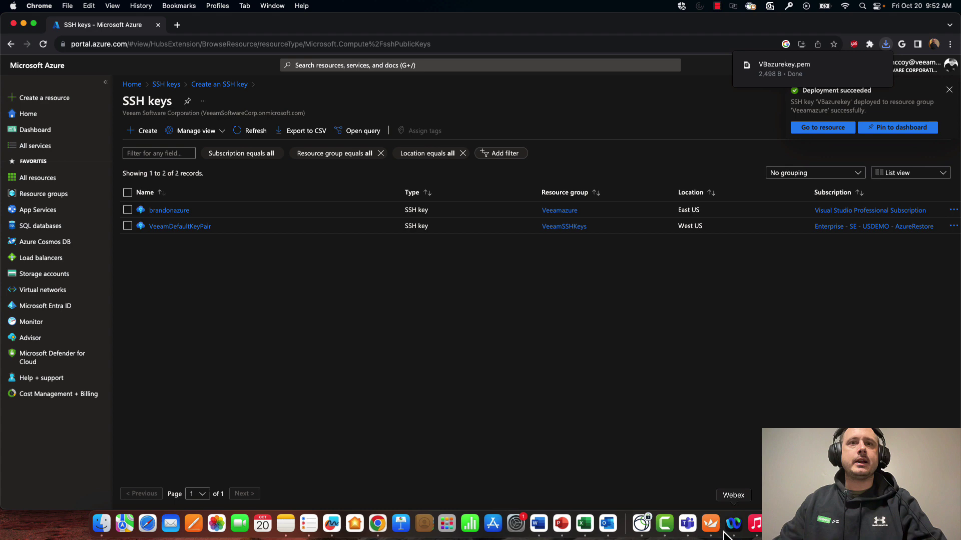
# Refresh the Guest OS step, choose the VBazurekey key pair, and continue to Time Zone.
pyautogui.click(778, 523)
pyautogui.click(481, 307)
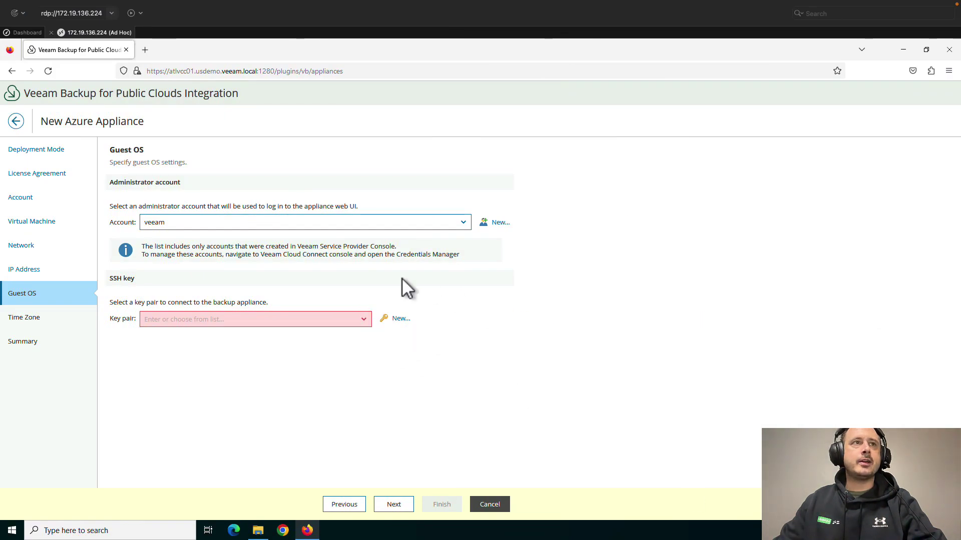
pyautogui.click(365, 319)
pyautogui.click(365, 319)
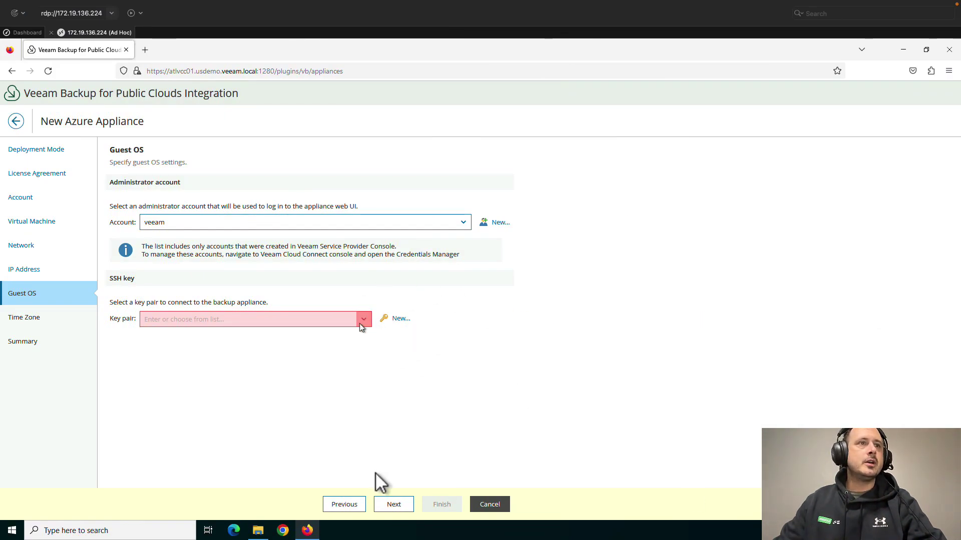
pyautogui.click(361, 510)
pyautogui.click(393, 506)
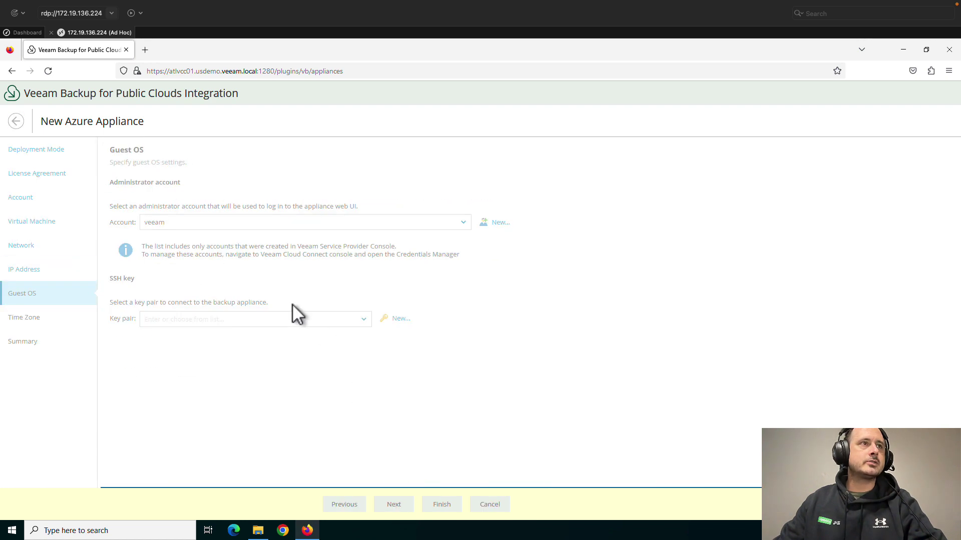
pyautogui.click(364, 320)
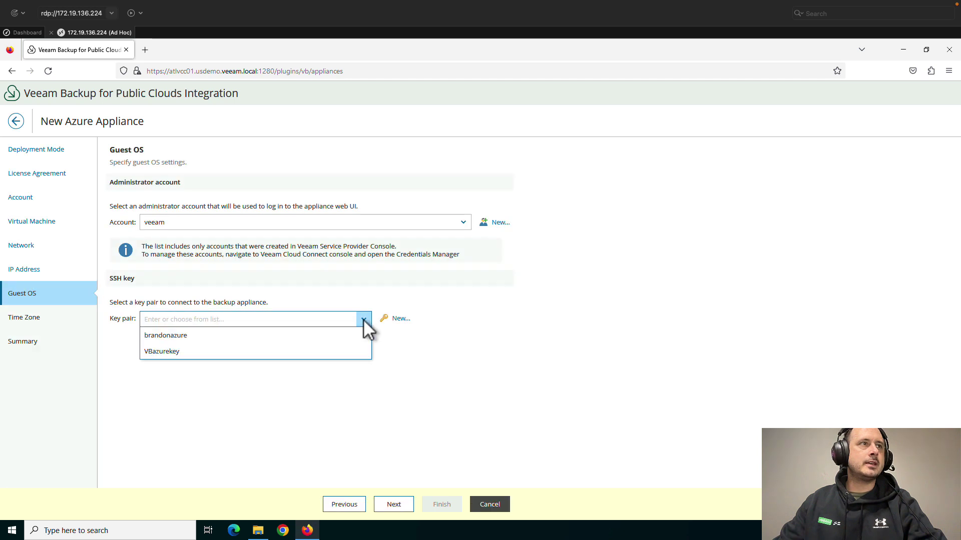
pyautogui.click(179, 353)
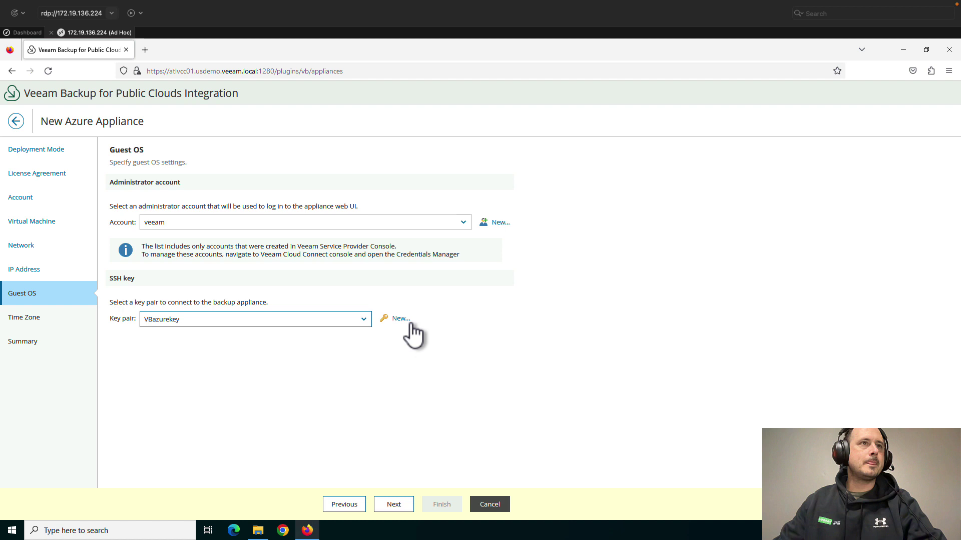
pyautogui.click(392, 503)
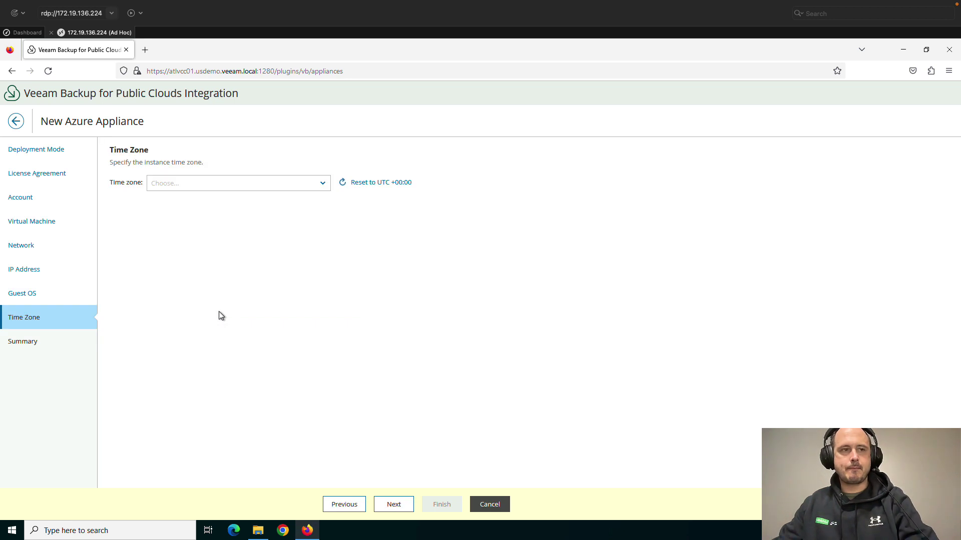
# Set the appliance time zone to America/New_York (UTC-05:00) and continue to the Summary.
pyautogui.click(323, 183)
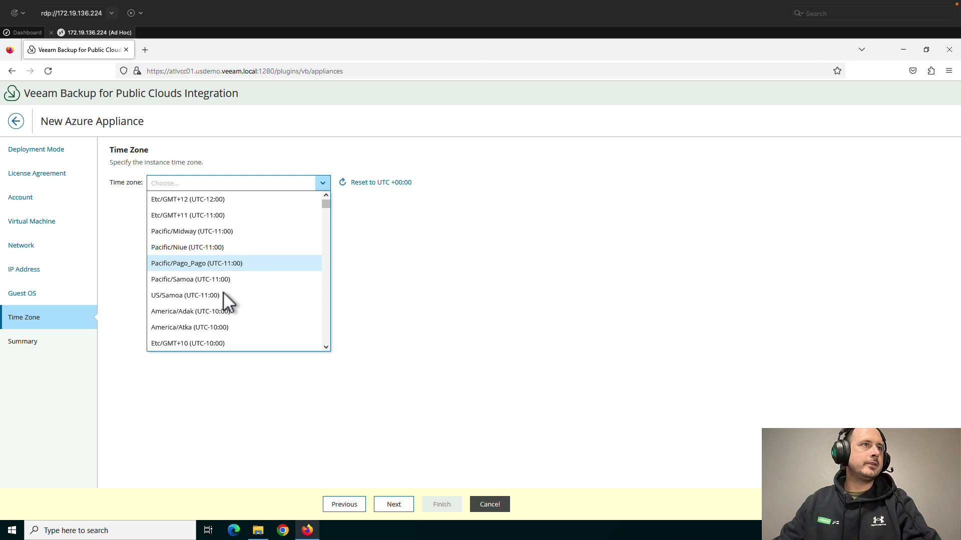
pyautogui.moveTo(329, 206); pyautogui.dragTo(325, 239)
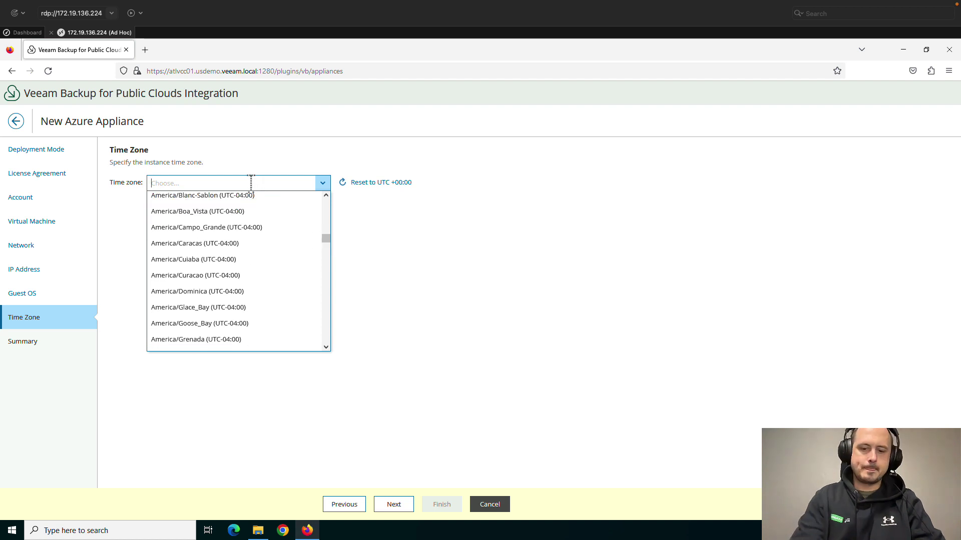
pyautogui.write('NEW')
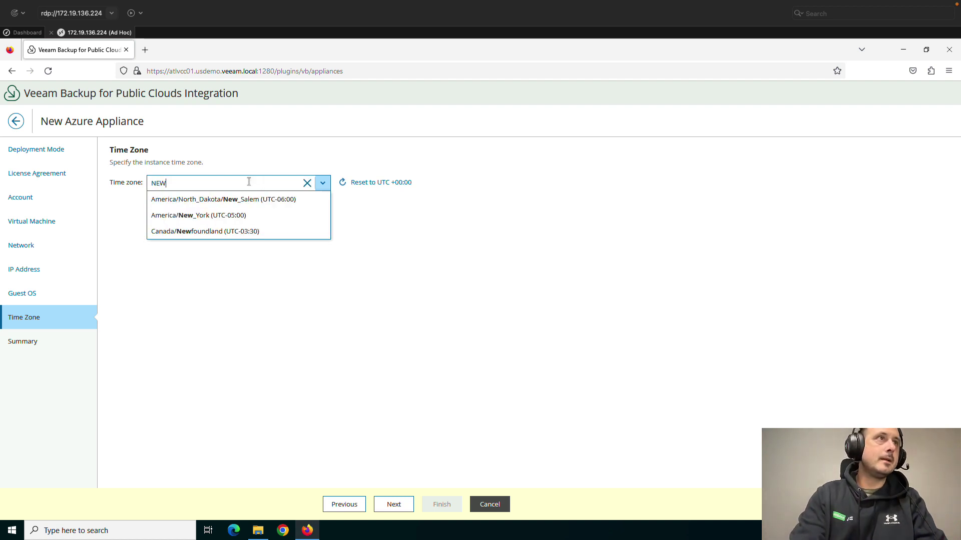
pyautogui.click(249, 214)
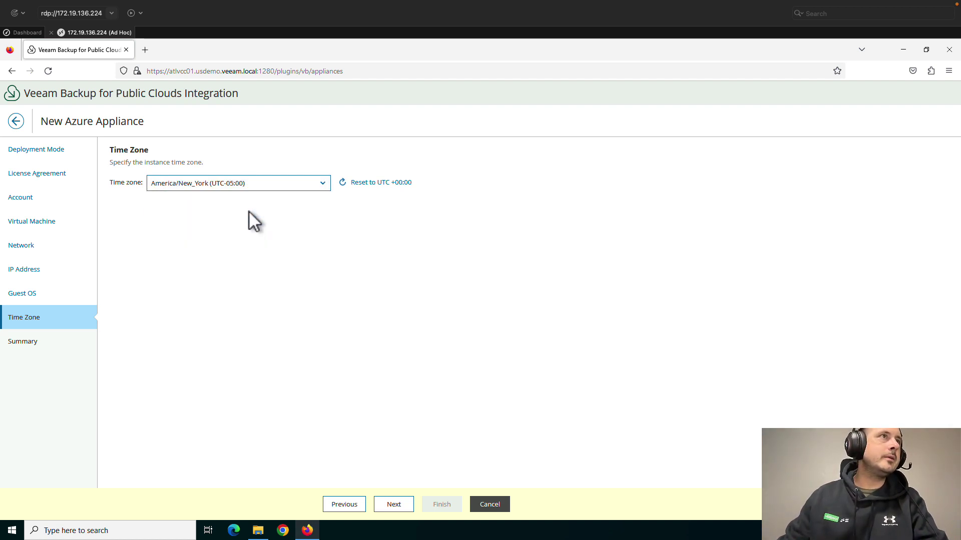
pyautogui.click(394, 505)
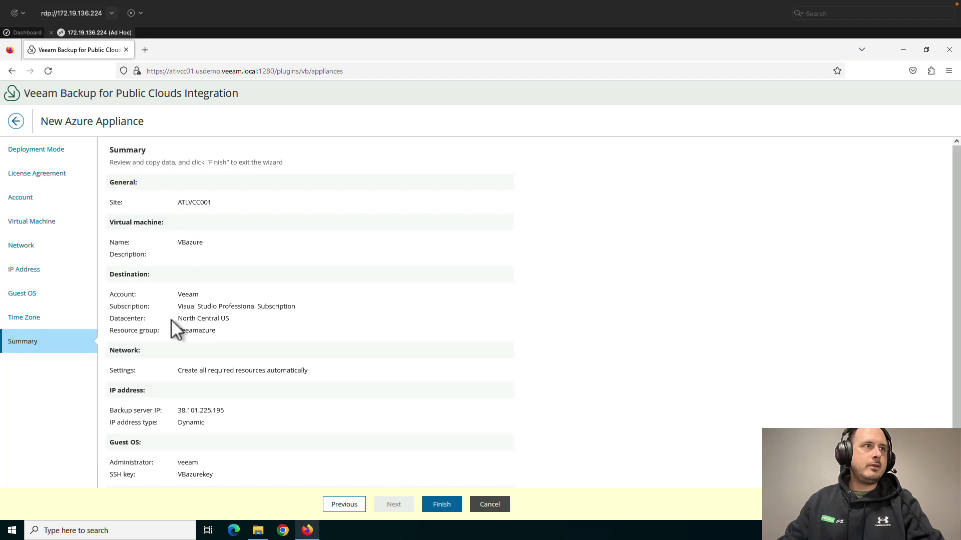
# Finish the wizard to deploy the VBazure appliance.
pyautogui.click(442, 505)
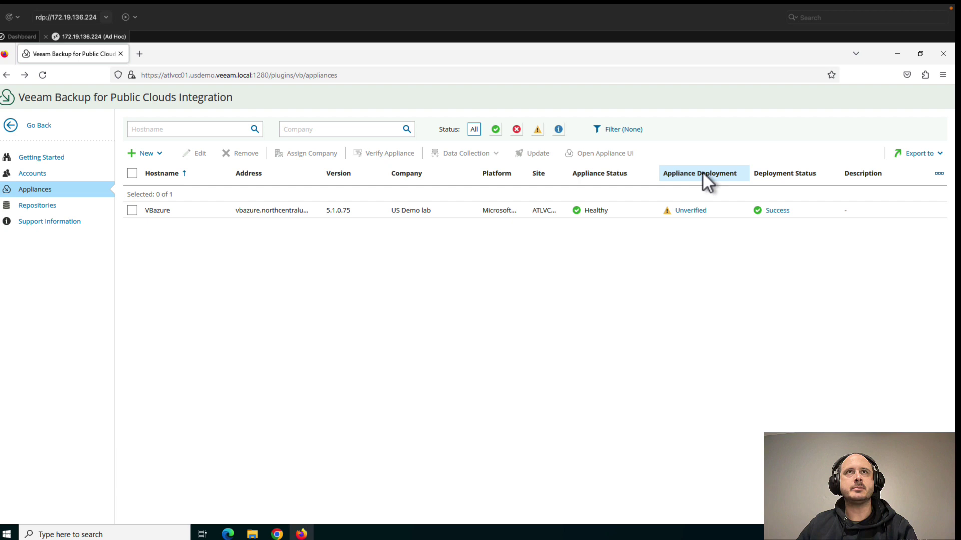
# Inspect VBazure's security certificate, then select the VBazure appliance and start verifying it.
pyautogui.click(690, 211)
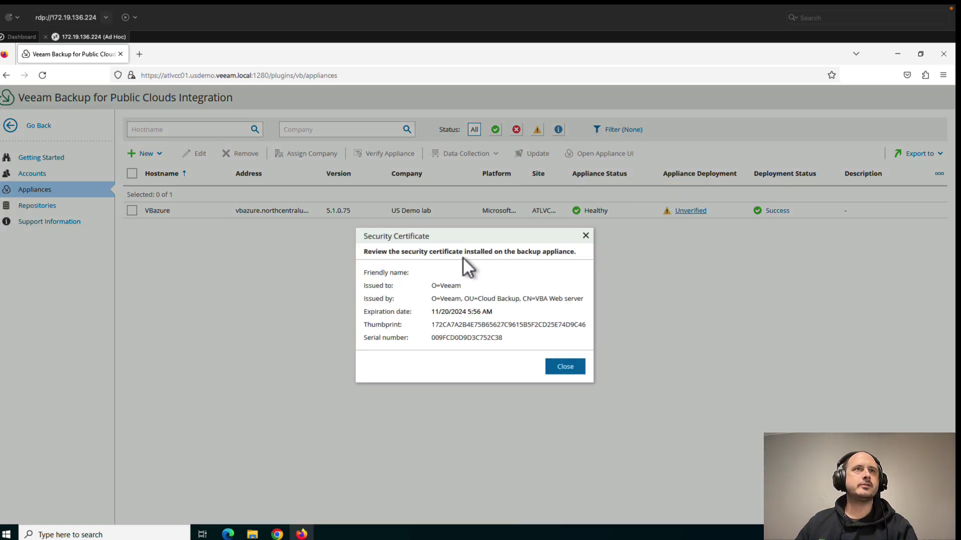
pyautogui.click(554, 367)
pyautogui.click(132, 210)
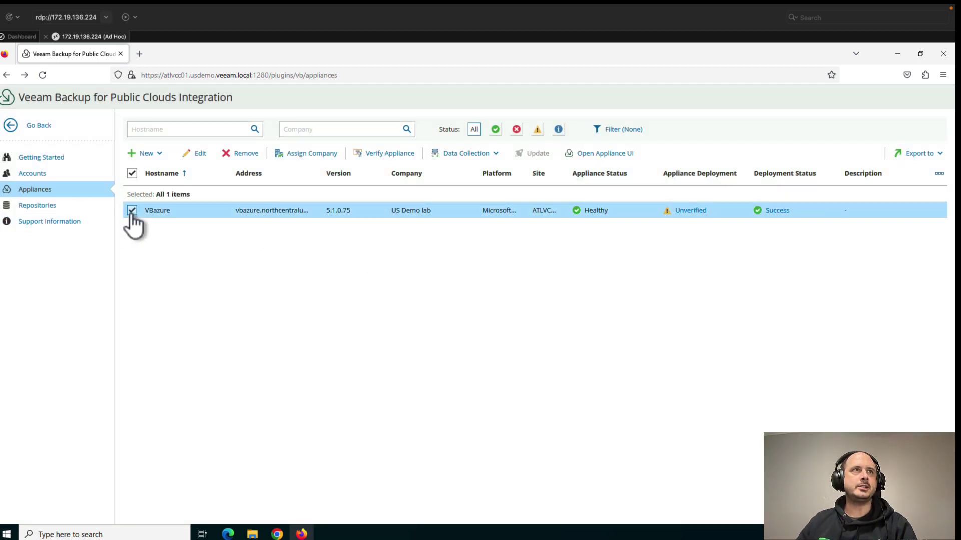
pyautogui.click(390, 154)
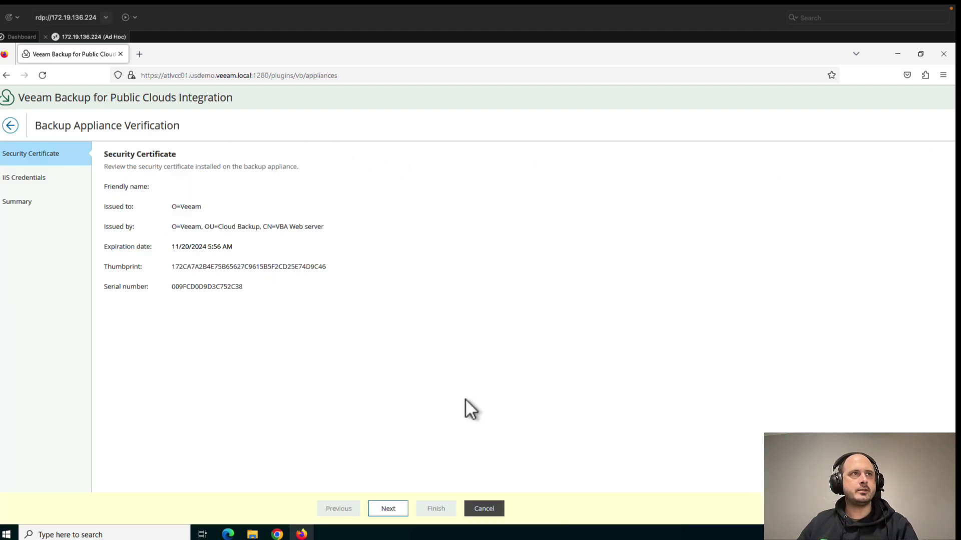
# Complete the VBazure verification using the saved IIS username and password.
pyautogui.click(389, 510)
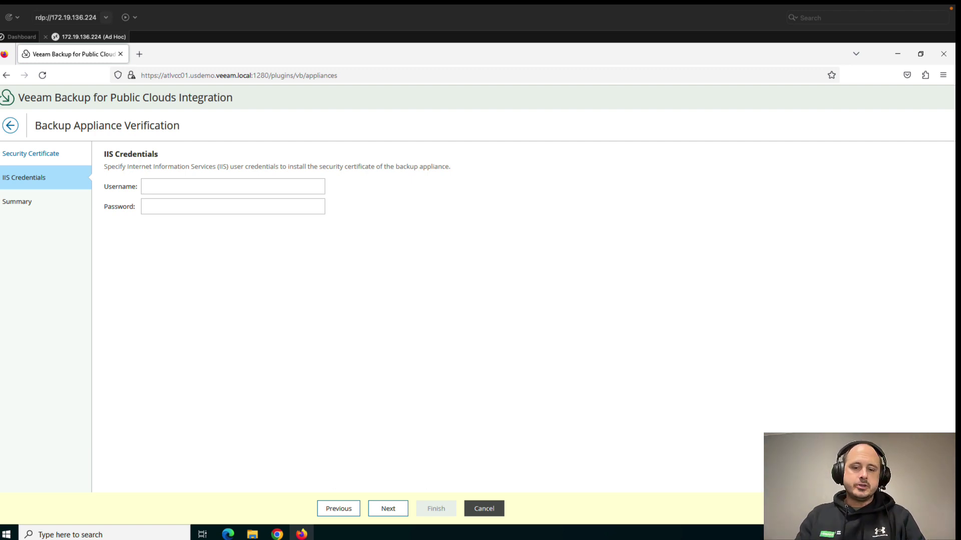
pyautogui.click(195, 186)
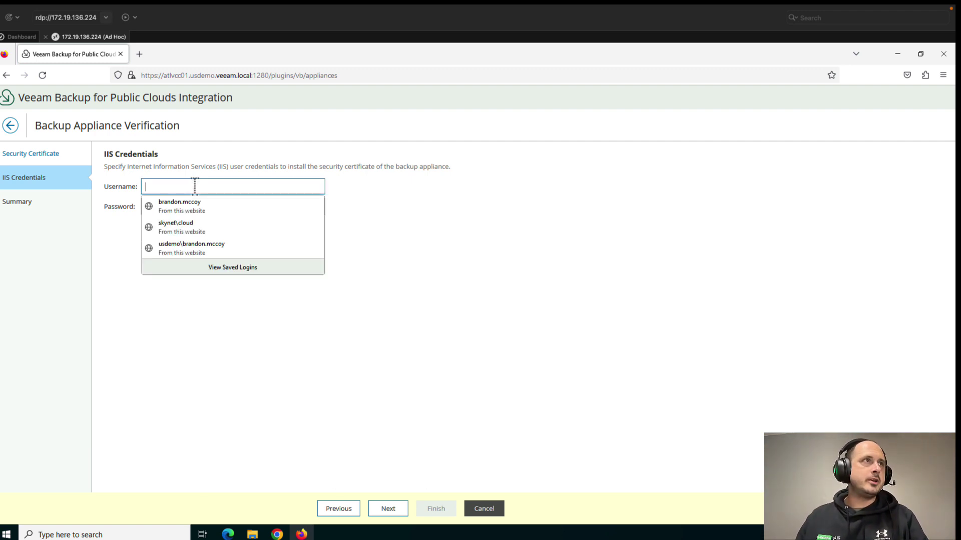
pyautogui.click(198, 249)
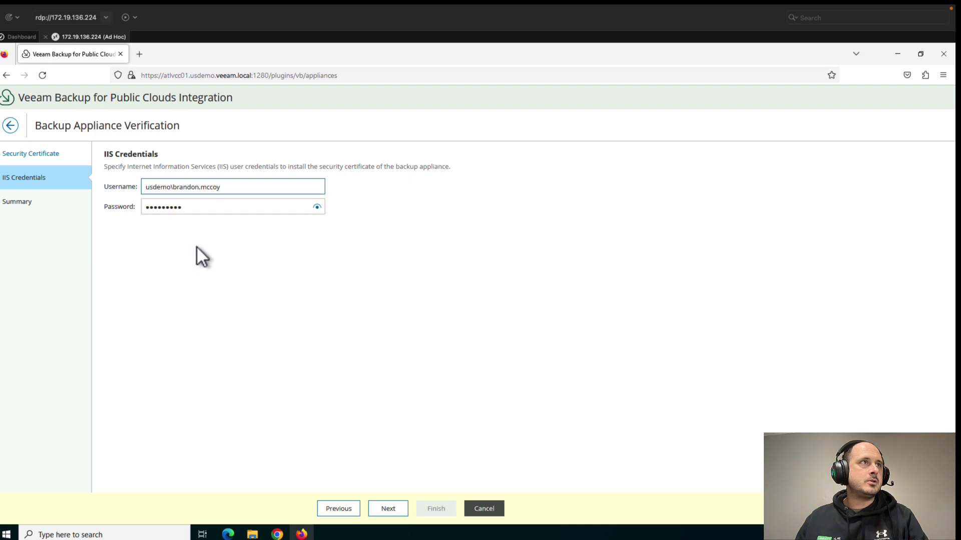
pyautogui.click(387, 508)
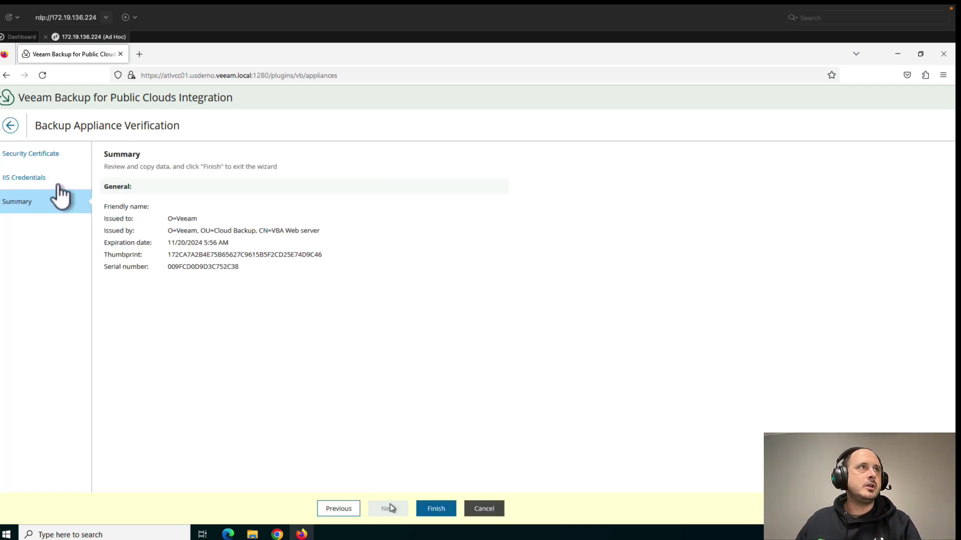
pyautogui.click(436, 509)
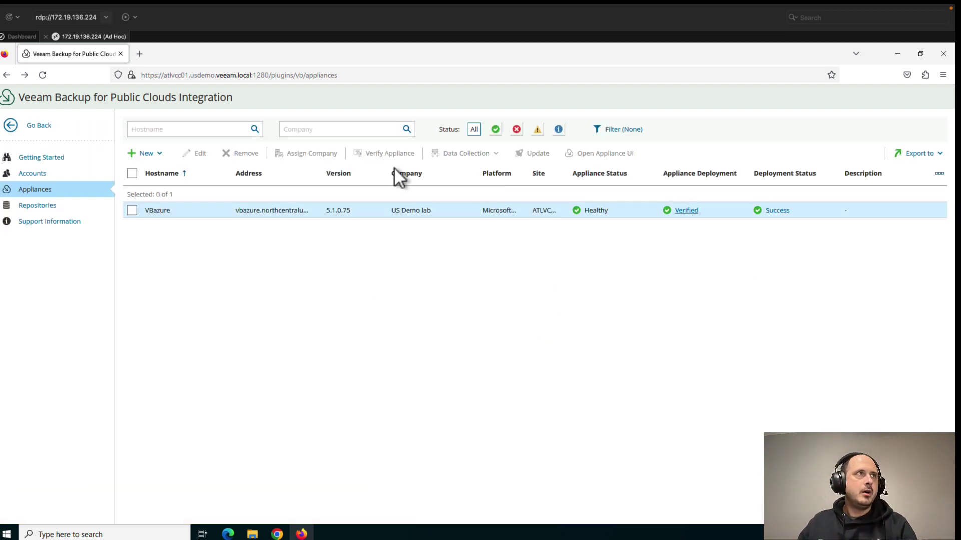
# Start a new repository from the Repositories page, then bring up the vbazure321 containers in Azure.
pyautogui.click(43, 175)
pyautogui.click(43, 189)
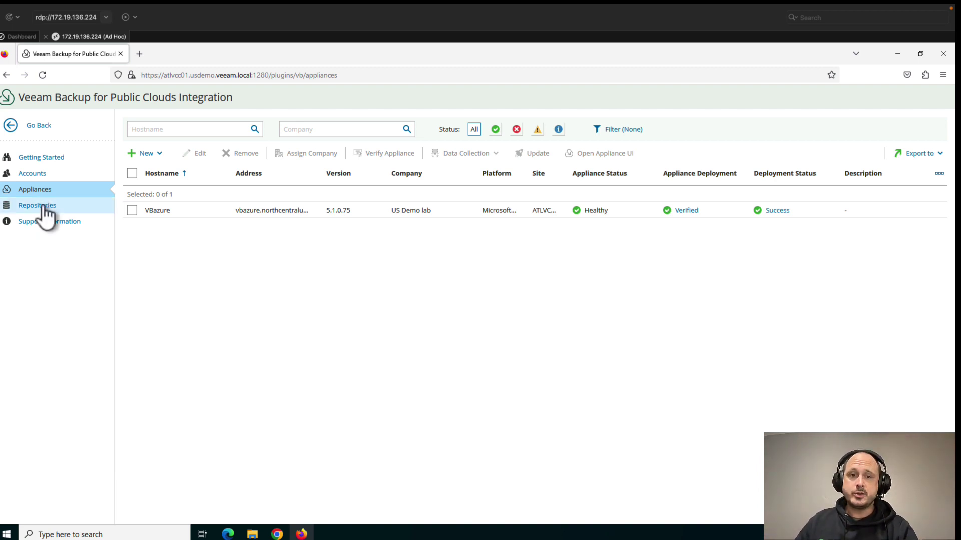
pyautogui.click(43, 205)
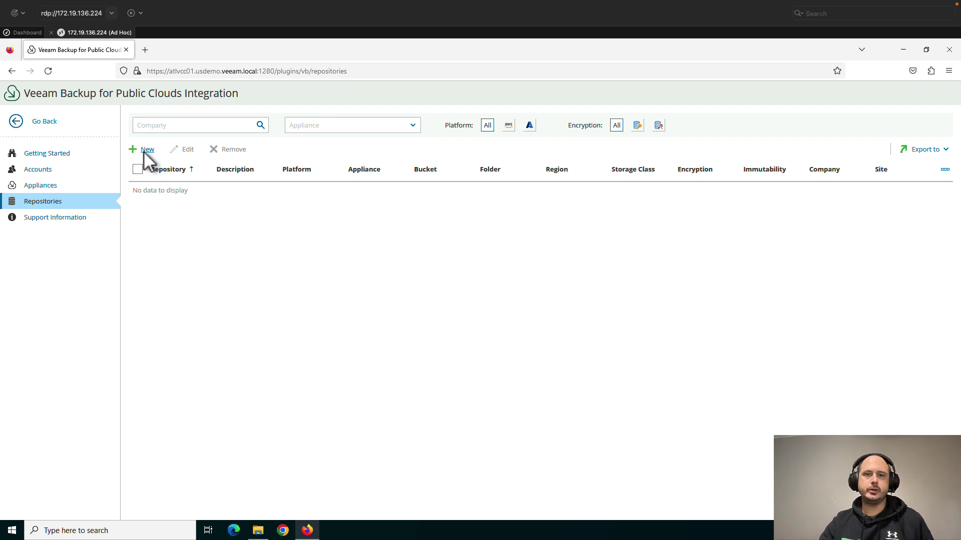
pyautogui.click(145, 149)
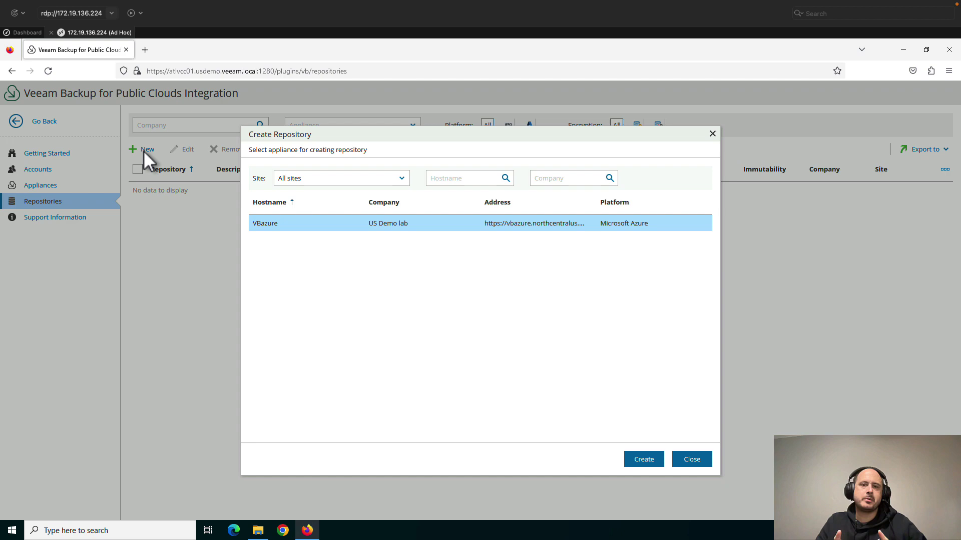
pyautogui.moveTo(458, 523)
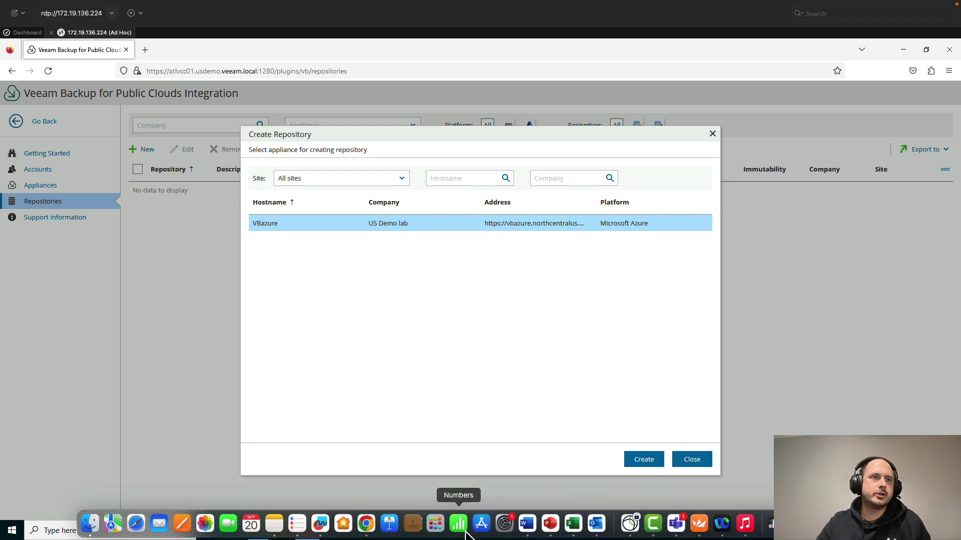
pyautogui.click(366, 523)
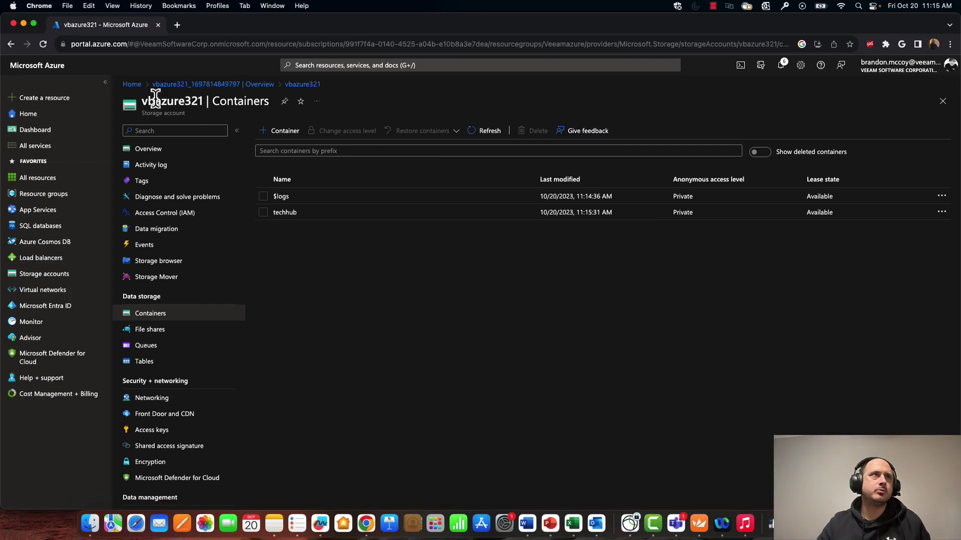
# Review the Azure storage accounts including vbazure321, then return to the Create Repository dialog.
pyautogui.click(132, 85)
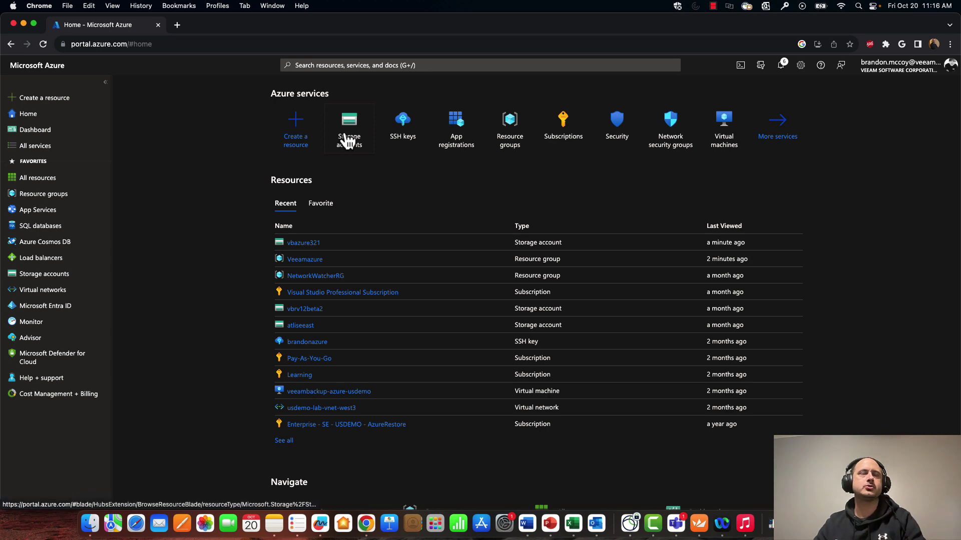
pyautogui.click(349, 141)
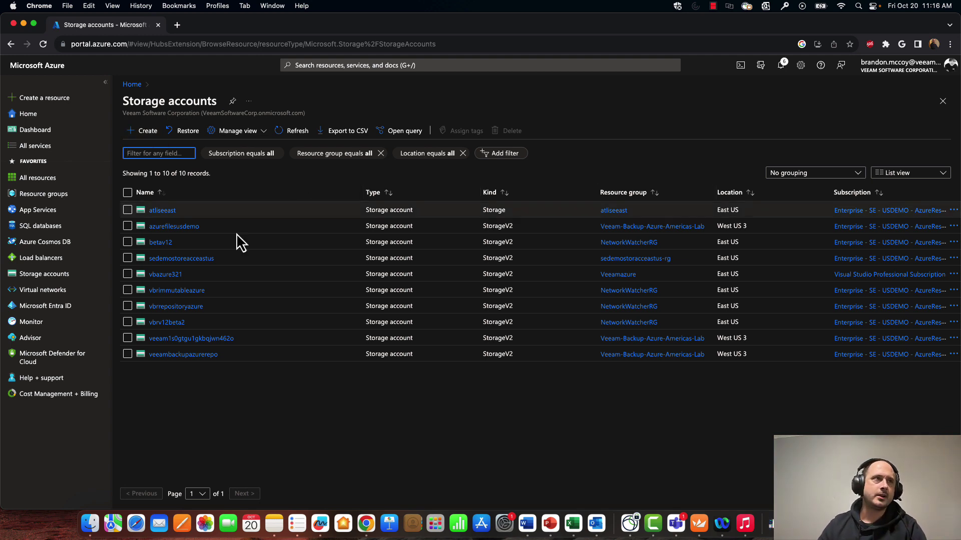
pyautogui.moveTo(62, 283)
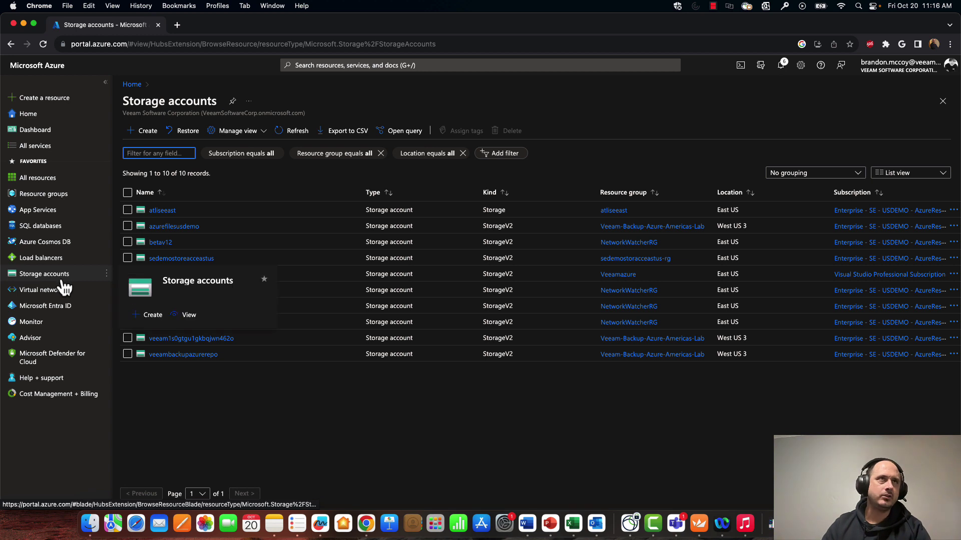
pyautogui.click(706, 532)
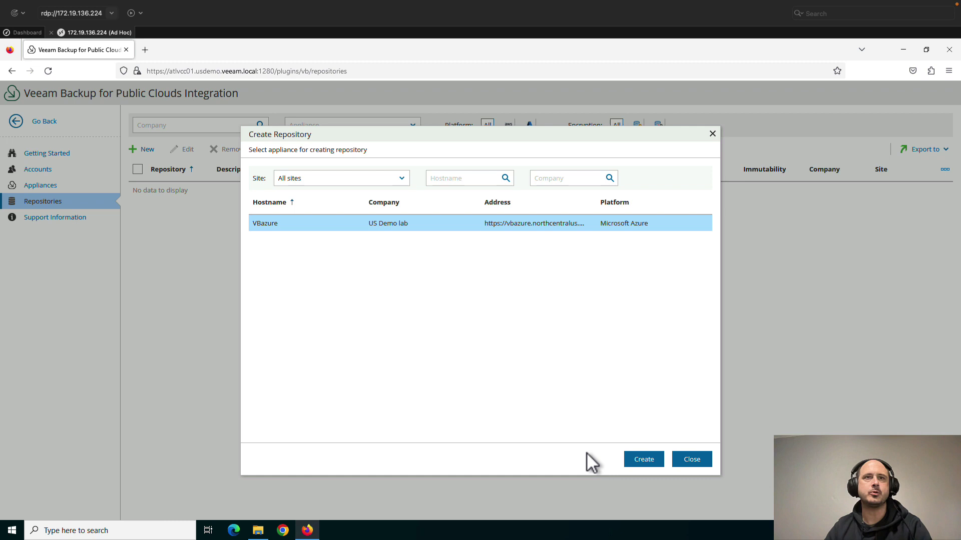
# Start a new repository named 'vbazure storage' and advance to container settings.
pyautogui.click(633, 459)
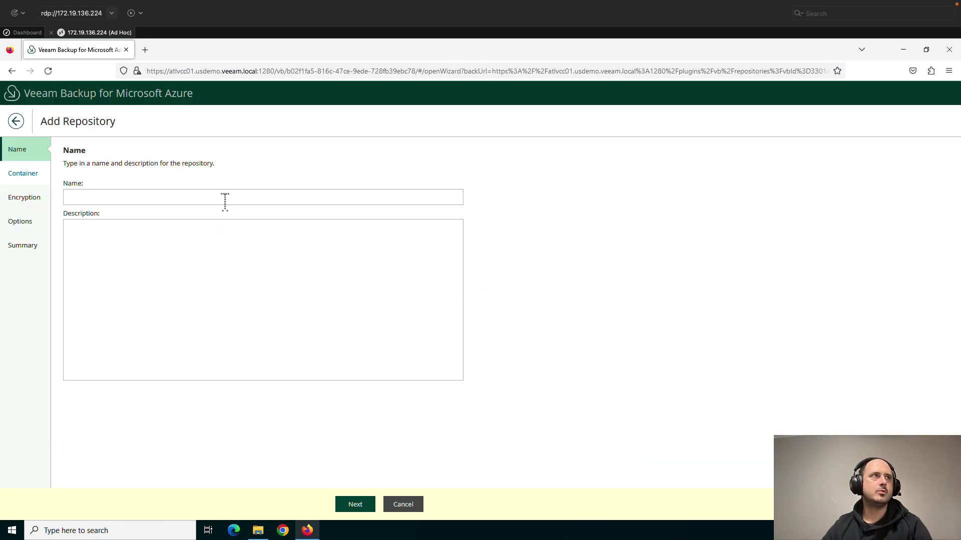
pyautogui.click(222, 199)
pyautogui.write('vbaz')
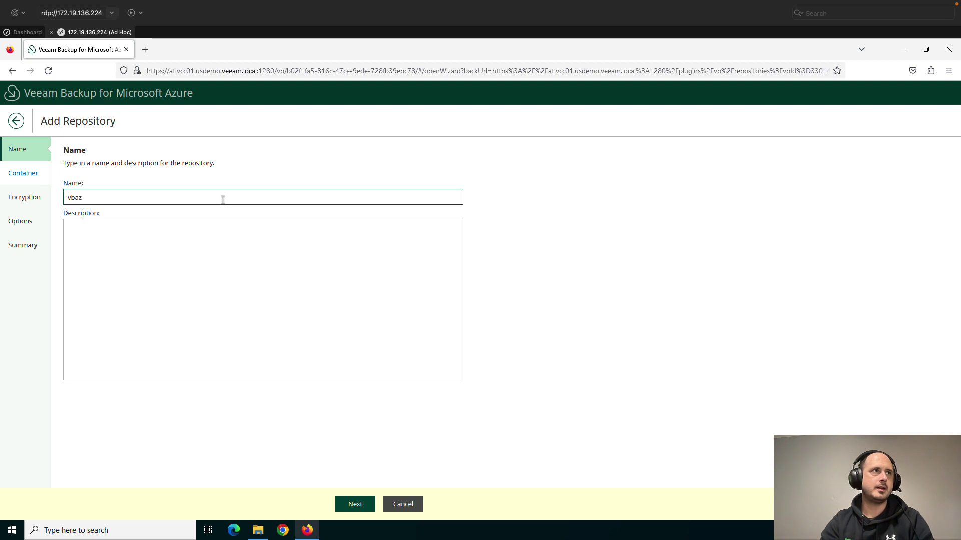
pyautogui.write('ure stor')
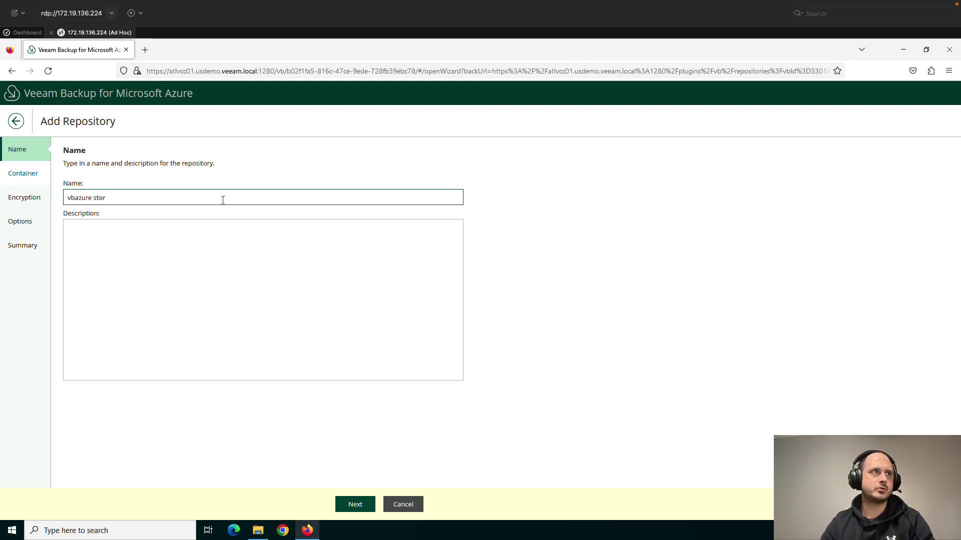
pyautogui.write('age')
pyautogui.click(370, 501)
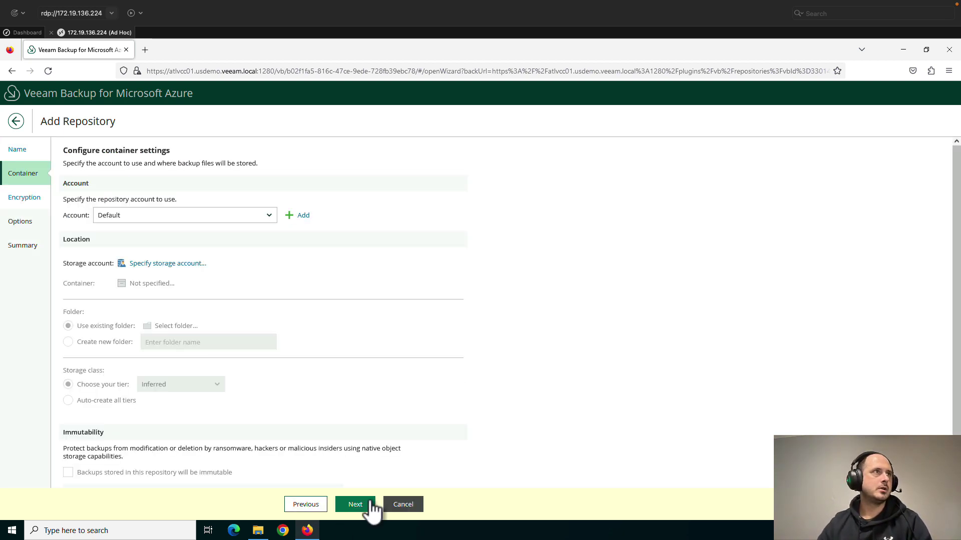
# Check the repository account list and cancel adding a new account, keeping Default.
pyautogui.click(138, 215)
pyautogui.click(304, 216)
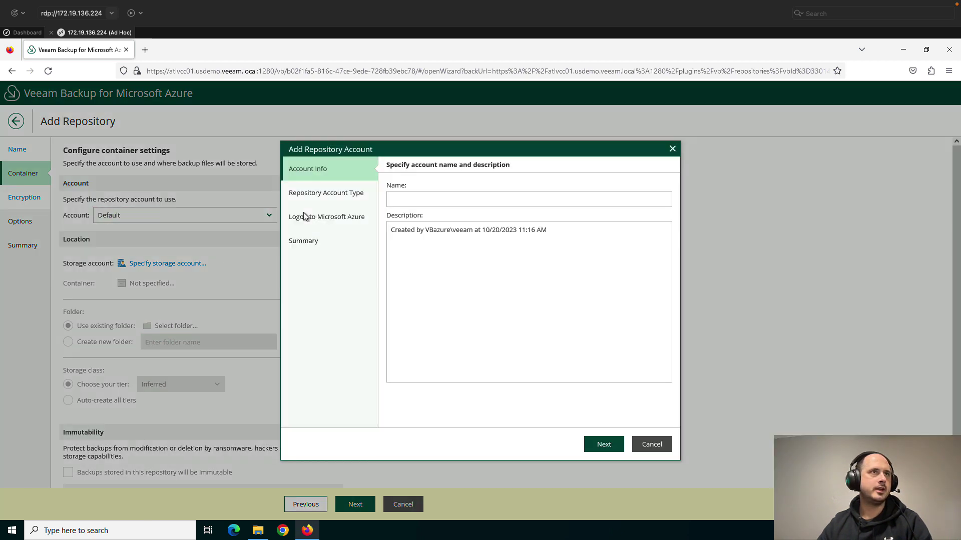
pyautogui.click(650, 449)
# Rescan storage accounts and apply vbazure321 as the repository's storage account.
pyautogui.click(175, 264)
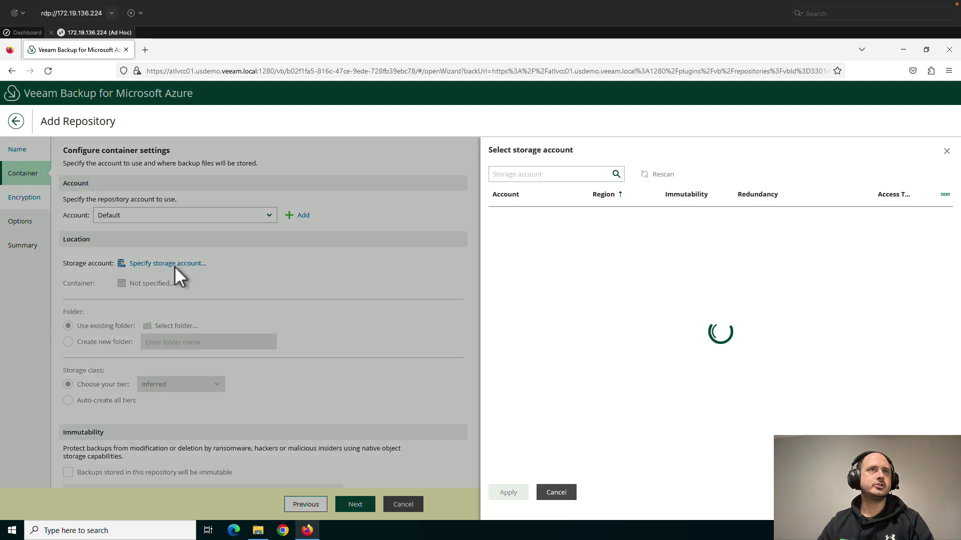
pyautogui.click(656, 175)
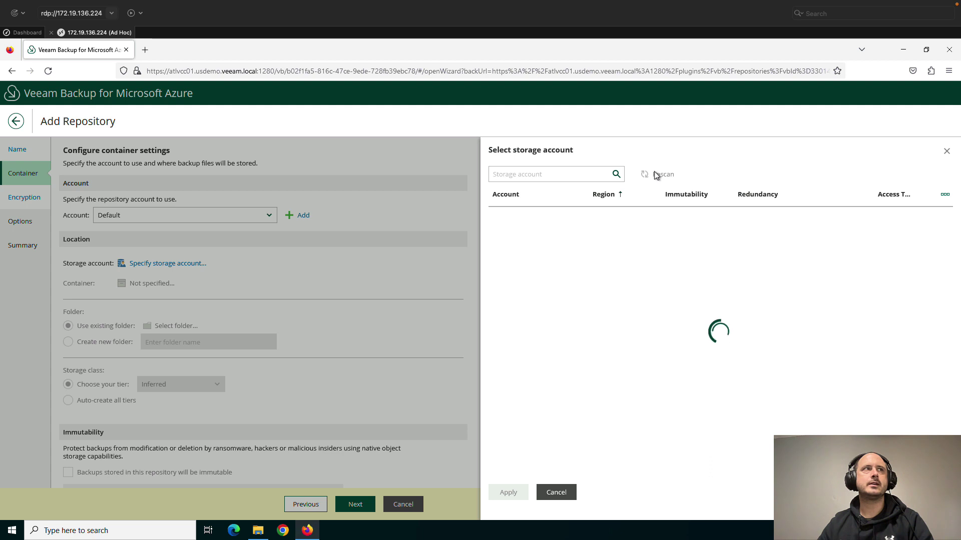
pyautogui.click(570, 214)
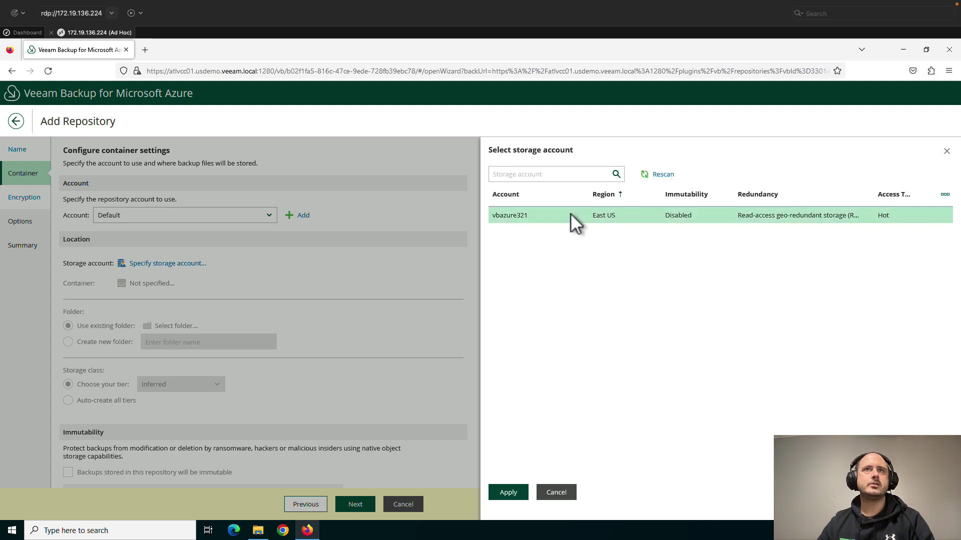
pyautogui.click(501, 493)
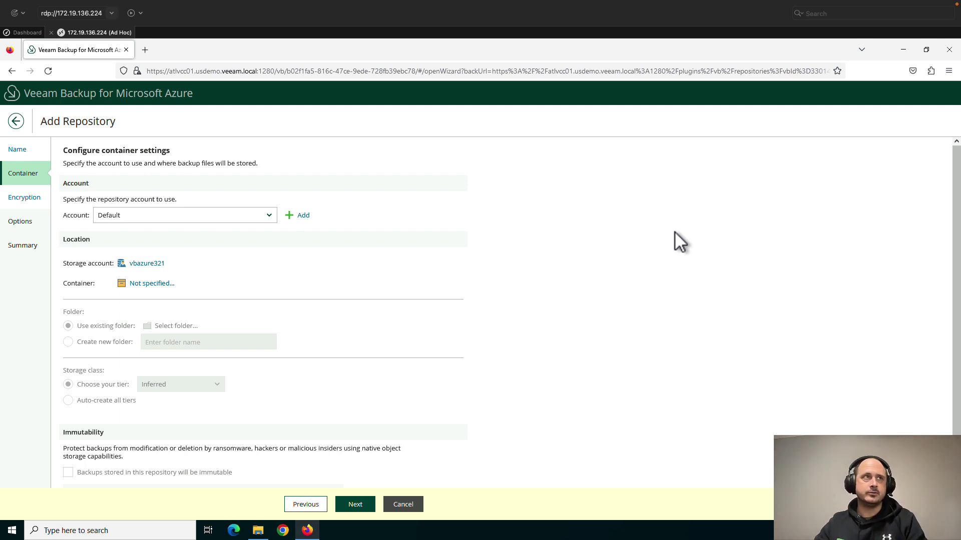
# Choose the techhub container and a new folder named 'vbazure'.
pyautogui.click(141, 285)
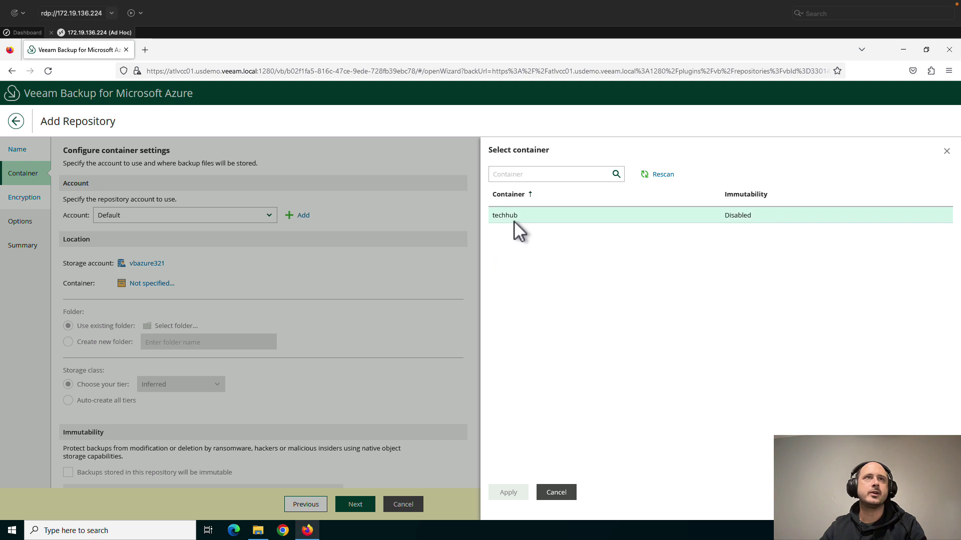
pyautogui.click(515, 221)
pyautogui.click(508, 493)
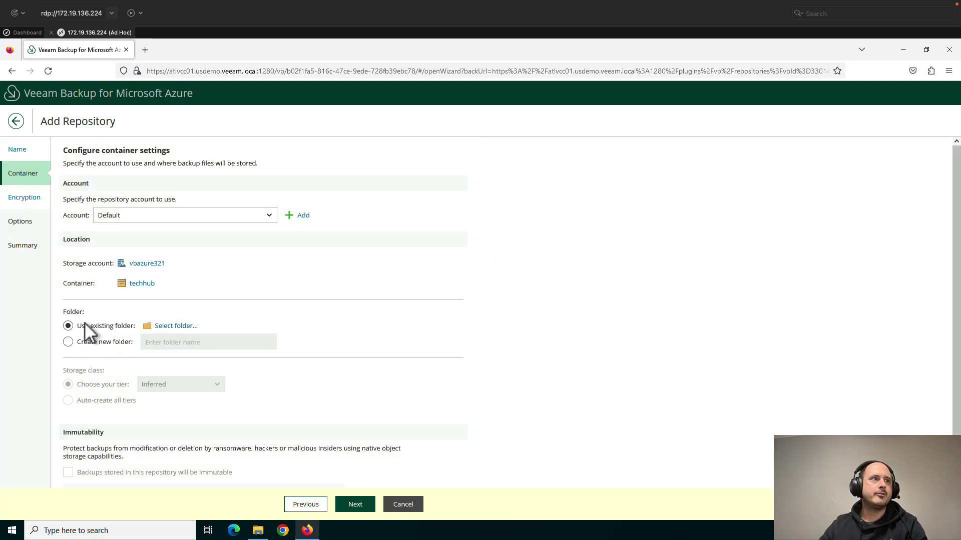
pyautogui.click(106, 341)
pyautogui.click(191, 342)
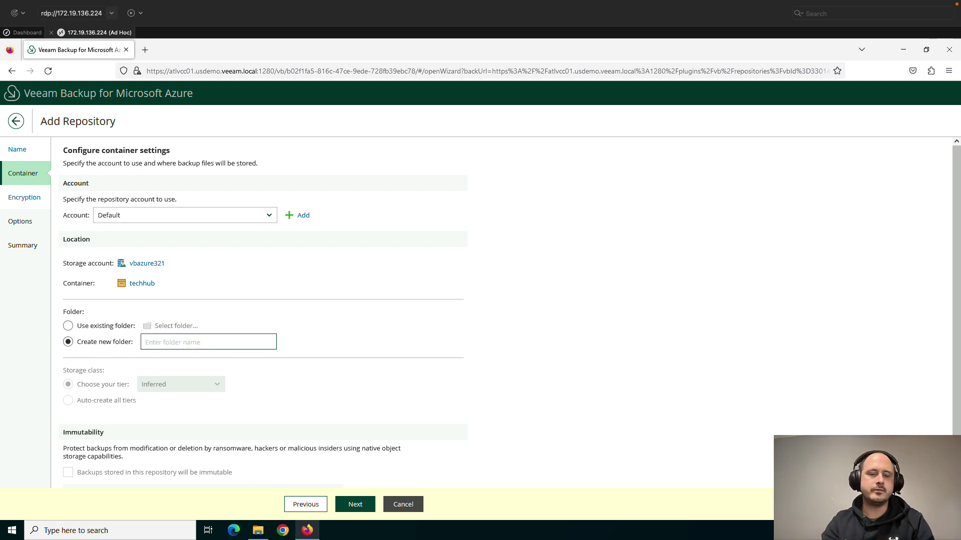
pyautogui.write('vbazure')
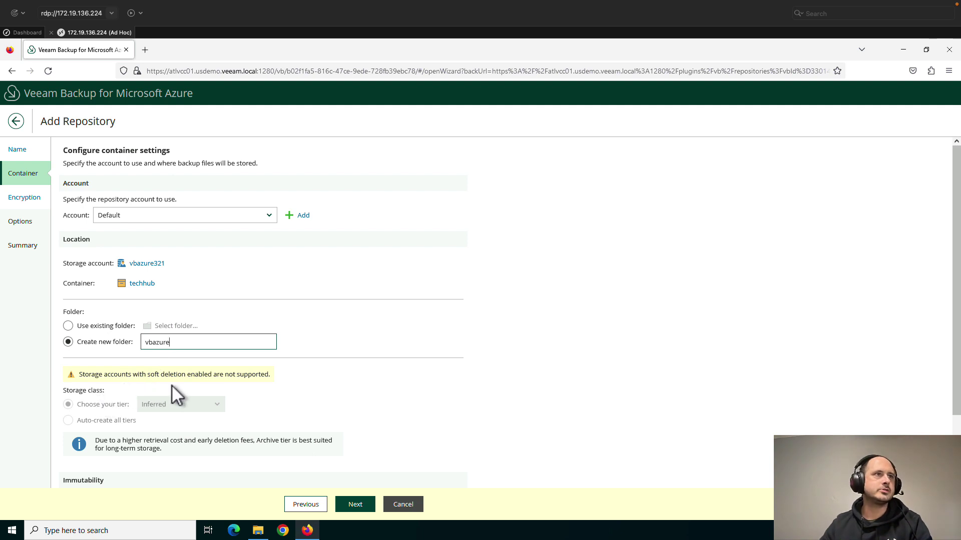
# Try to continue, hit the soft-delete error, and go to the Azure portal.
pyautogui.scroll(-3, 156, 400)
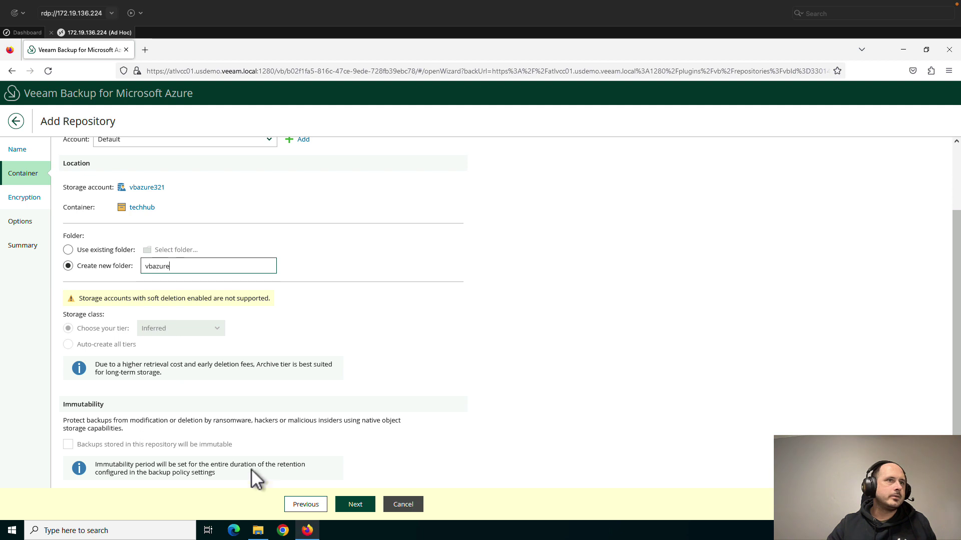
pyautogui.click(360, 505)
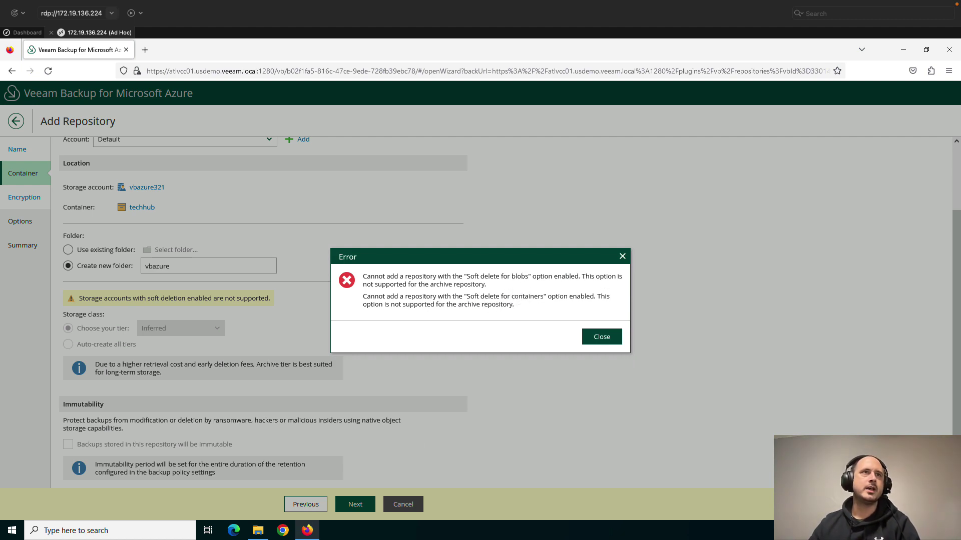
pyautogui.click(366, 523)
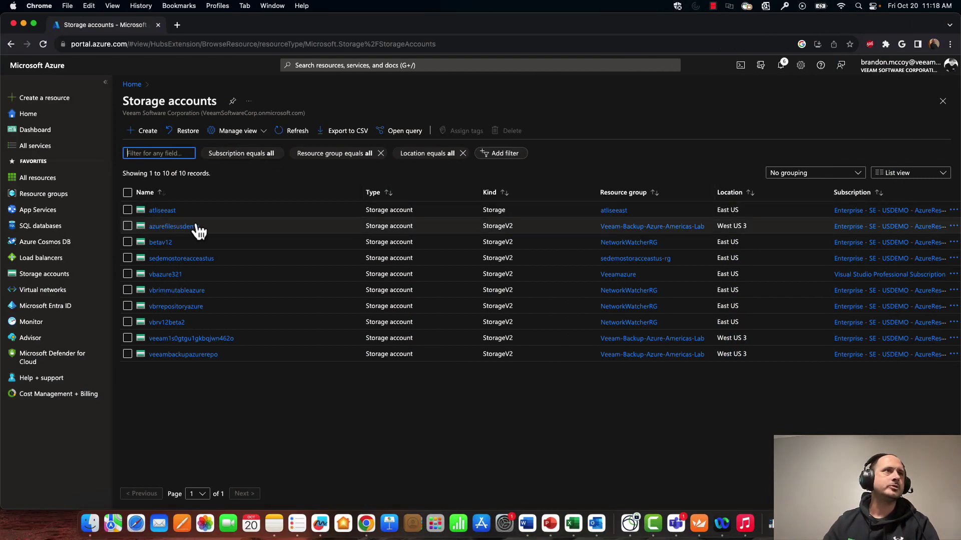
# Disable blob and container soft delete on storage account vbazure321 and save.
pyautogui.click(160, 275)
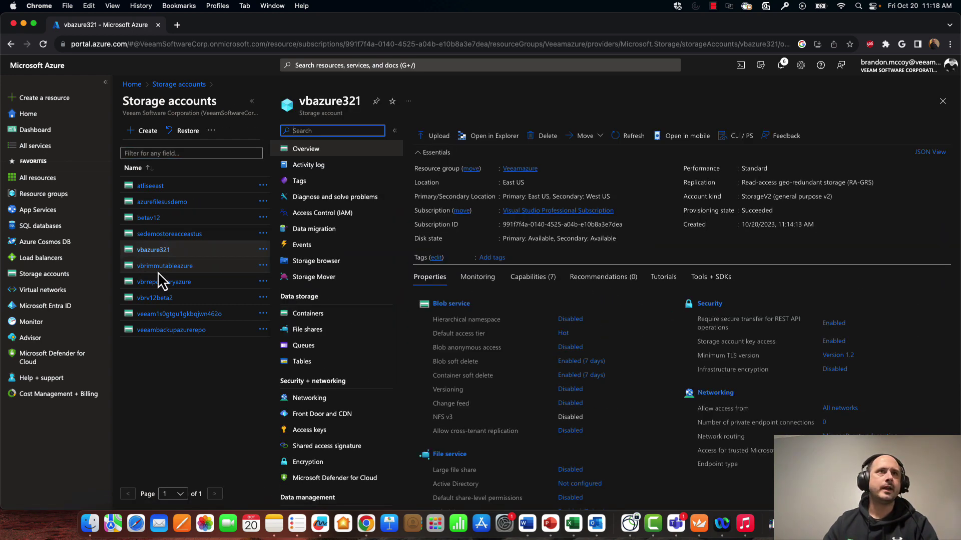
pyautogui.scroll(-3, 471, 249)
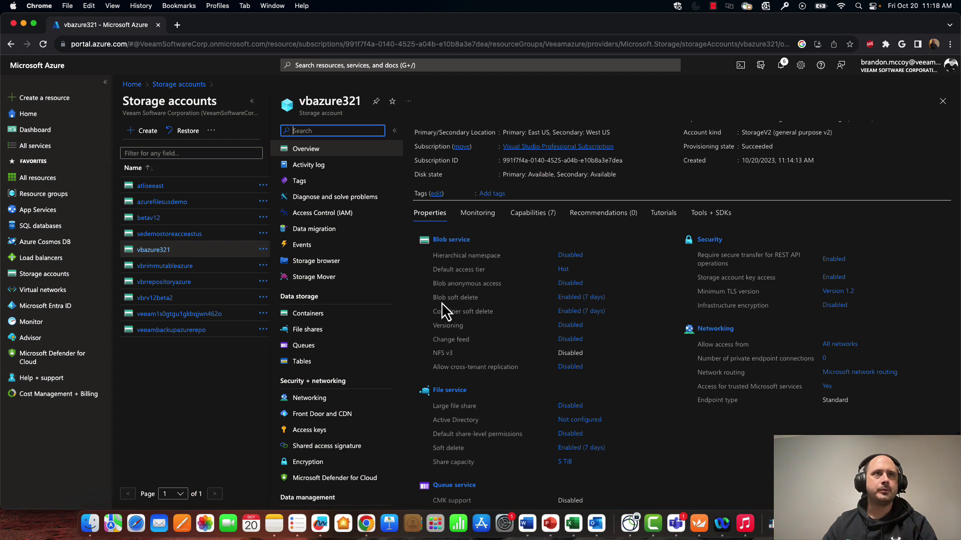
pyautogui.click(562, 299)
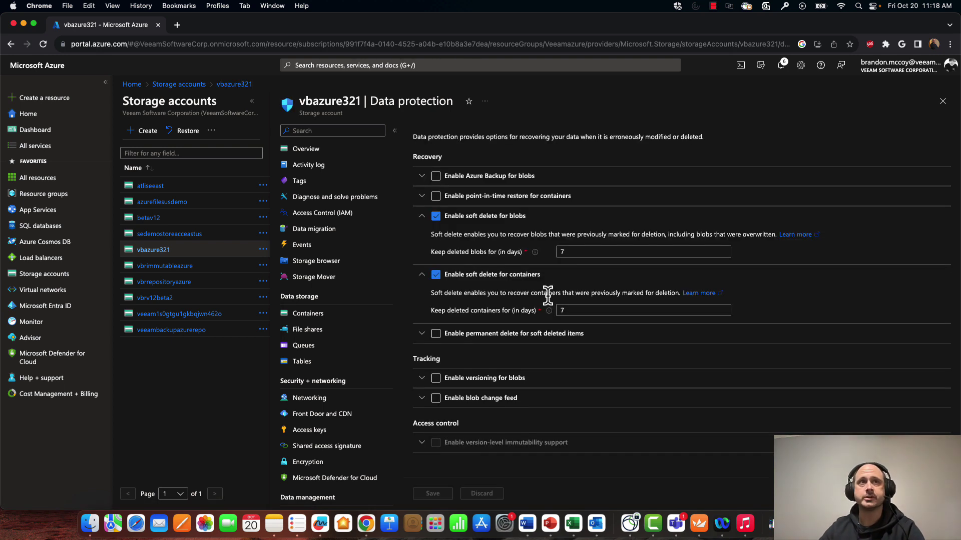
pyautogui.click(436, 216)
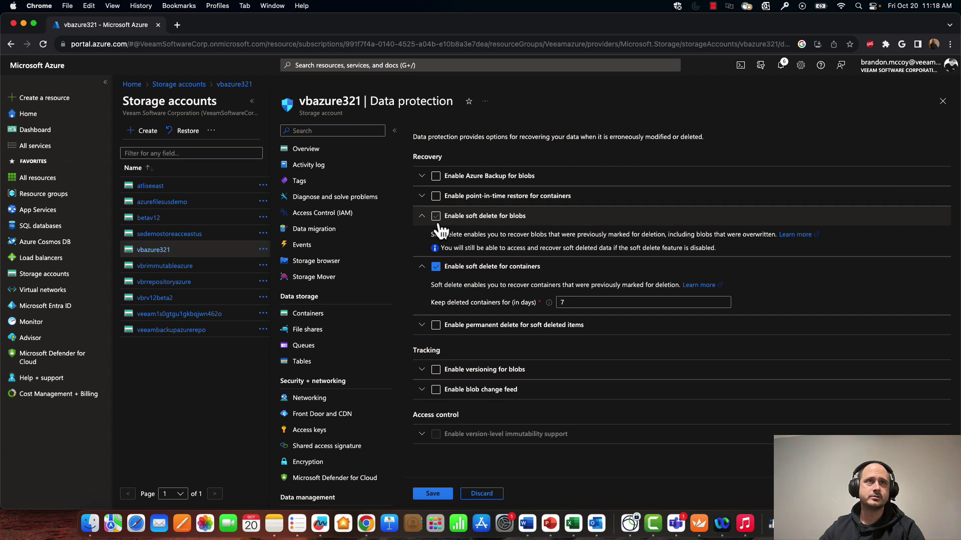
pyautogui.click(435, 266)
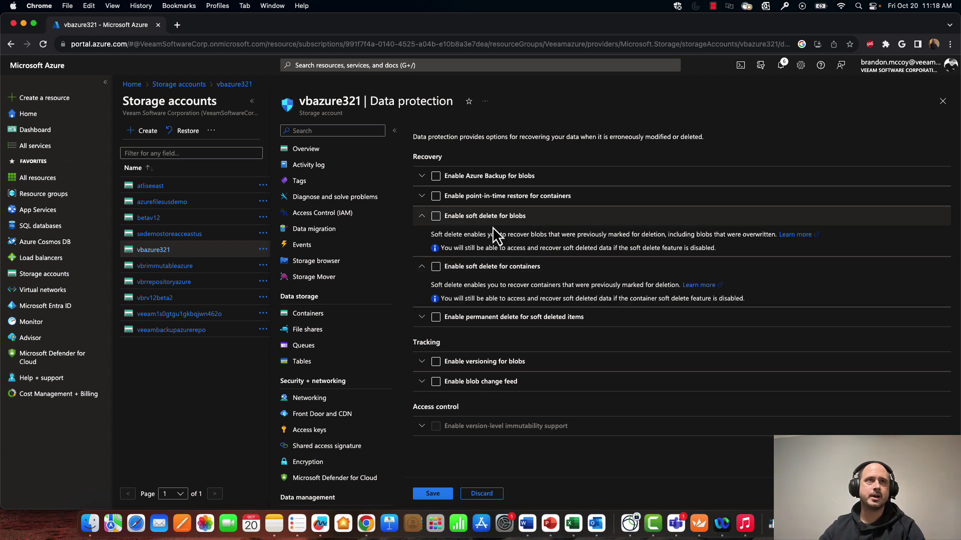
pyautogui.click(435, 495)
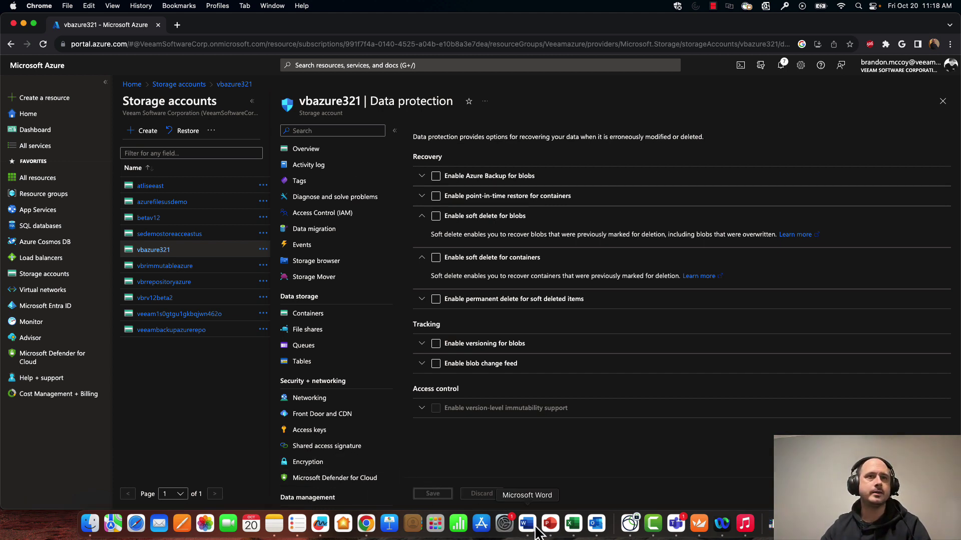
# Back in the wizard, rescan containers and re-apply techhub as the container.
pyautogui.click(722, 523)
pyautogui.click(601, 336)
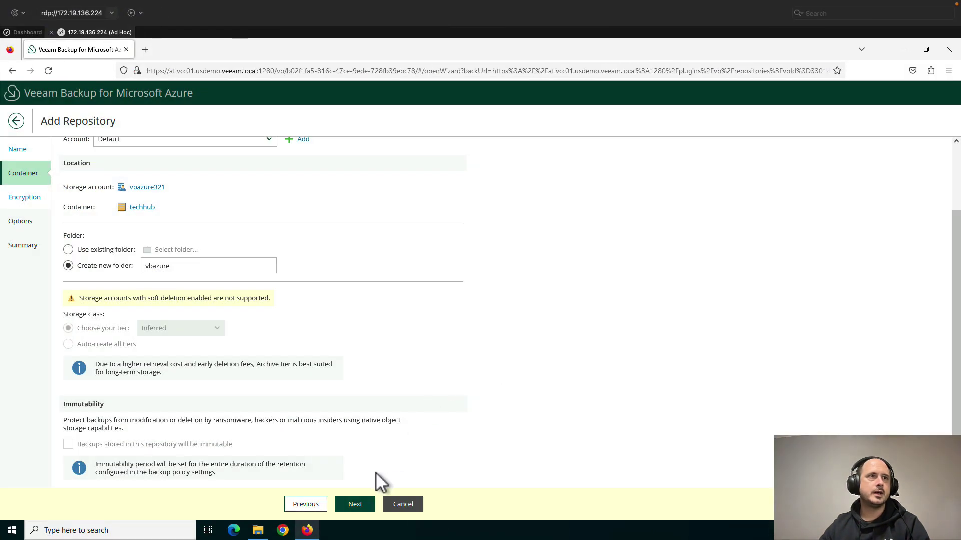
pyautogui.click(312, 505)
pyautogui.click(348, 506)
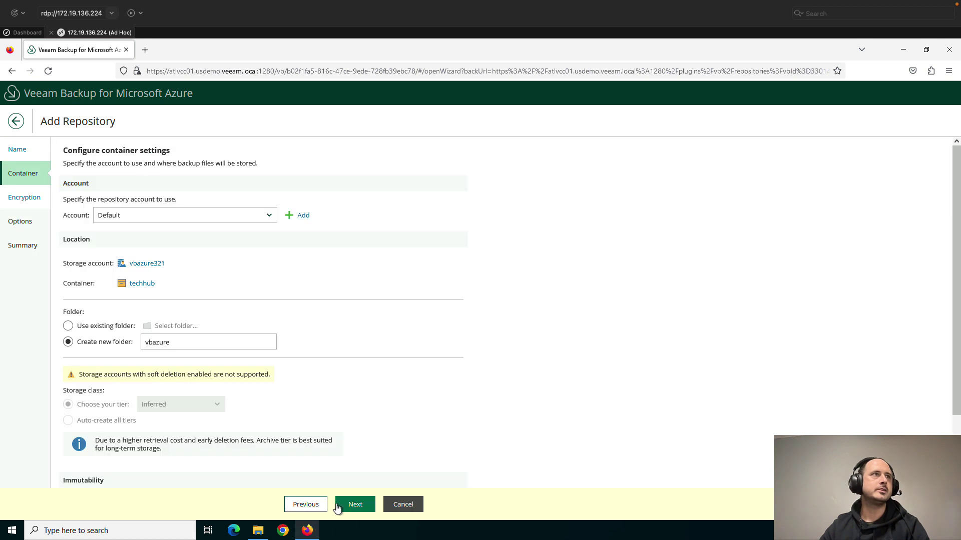
pyautogui.click(146, 285)
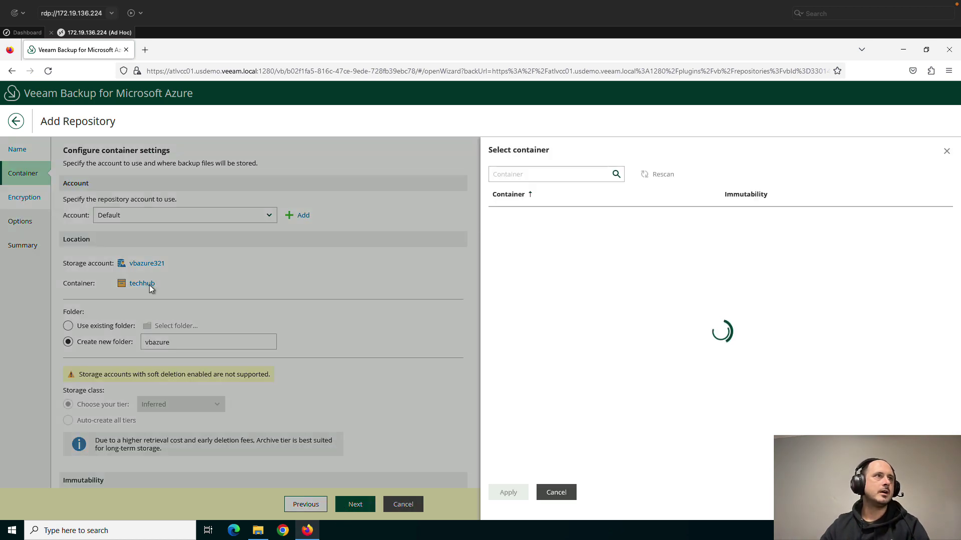
pyautogui.click(659, 176)
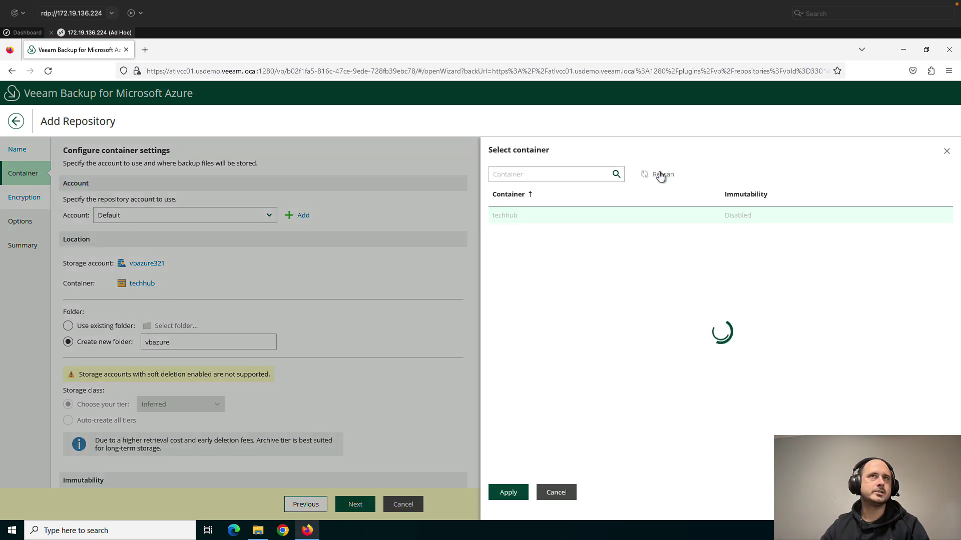
pyautogui.click(505, 495)
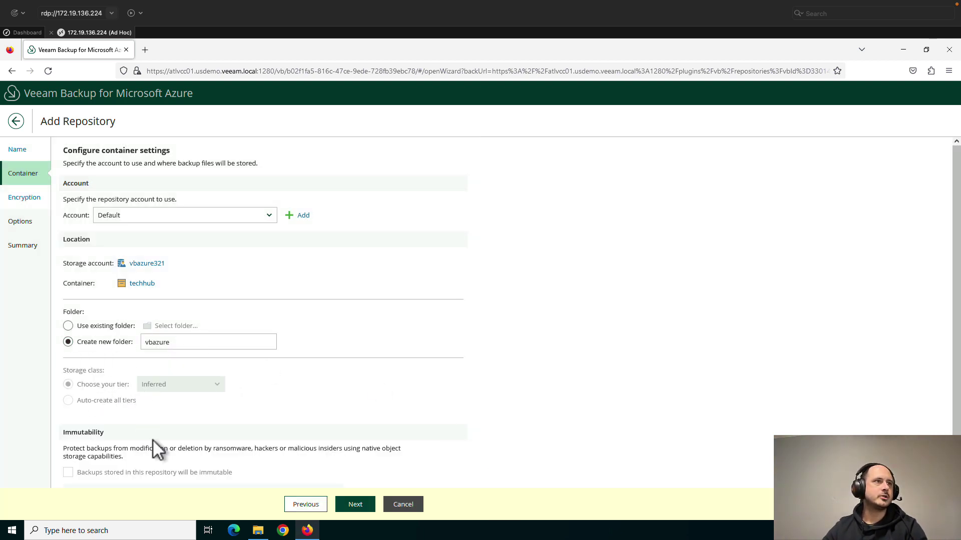
# Resolve the folder error by renaming the new folder to vbazure321 and reach Encryption.
pyautogui.scroll(-1, 200, 450)
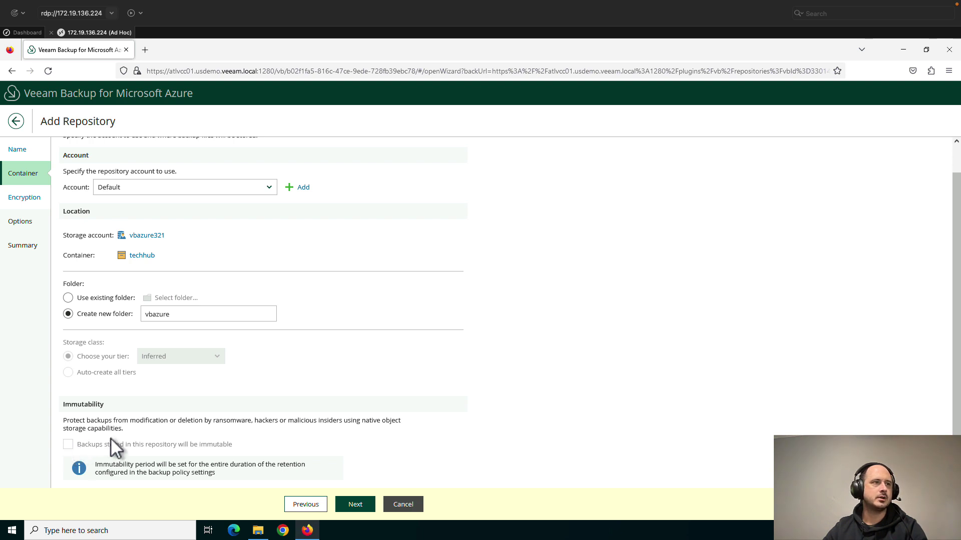
pyautogui.click(350, 504)
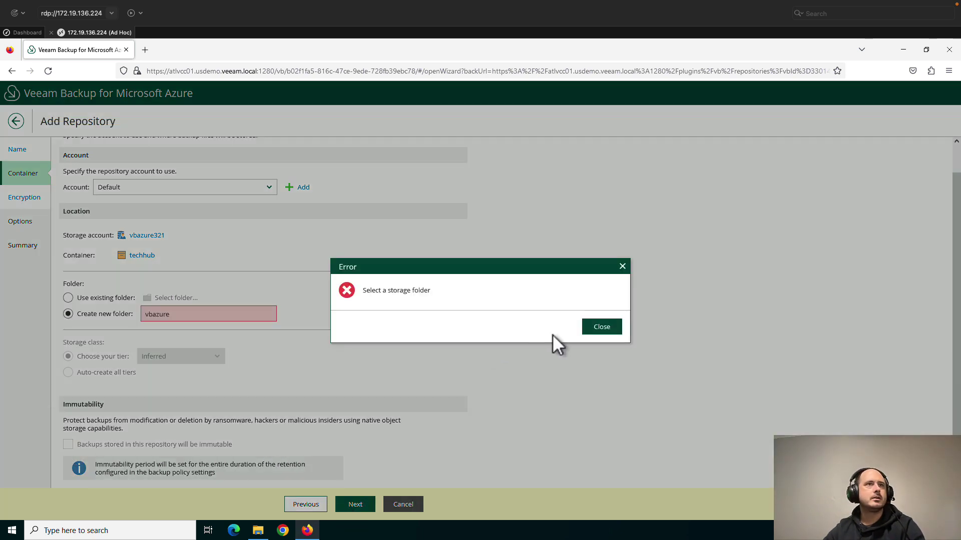
pyautogui.click(602, 330)
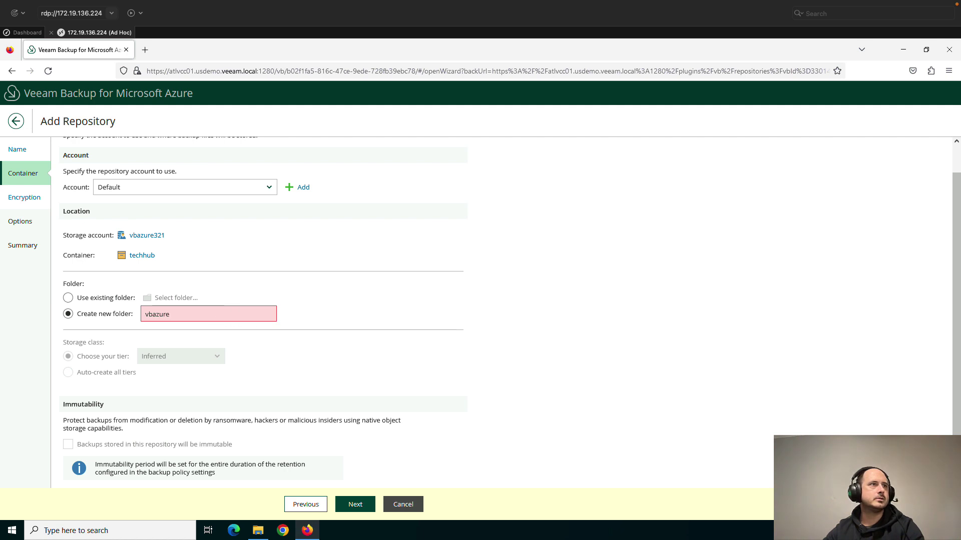
pyautogui.click(116, 298)
pyautogui.click(122, 313)
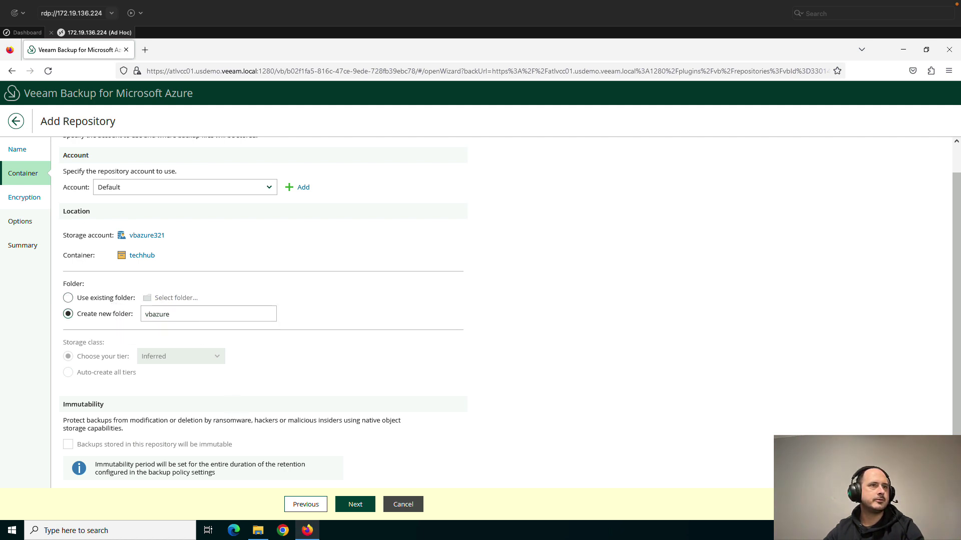
pyautogui.click(353, 505)
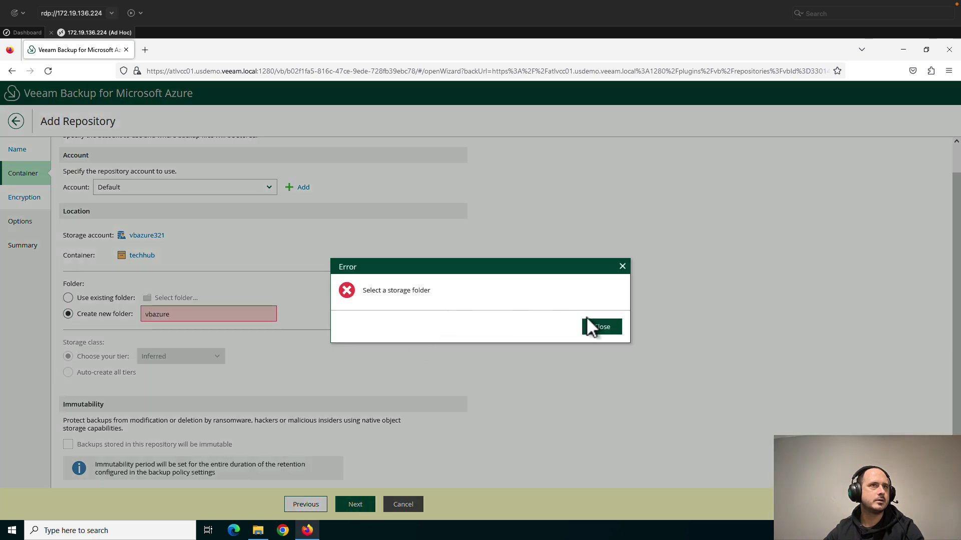
pyautogui.click(602, 327)
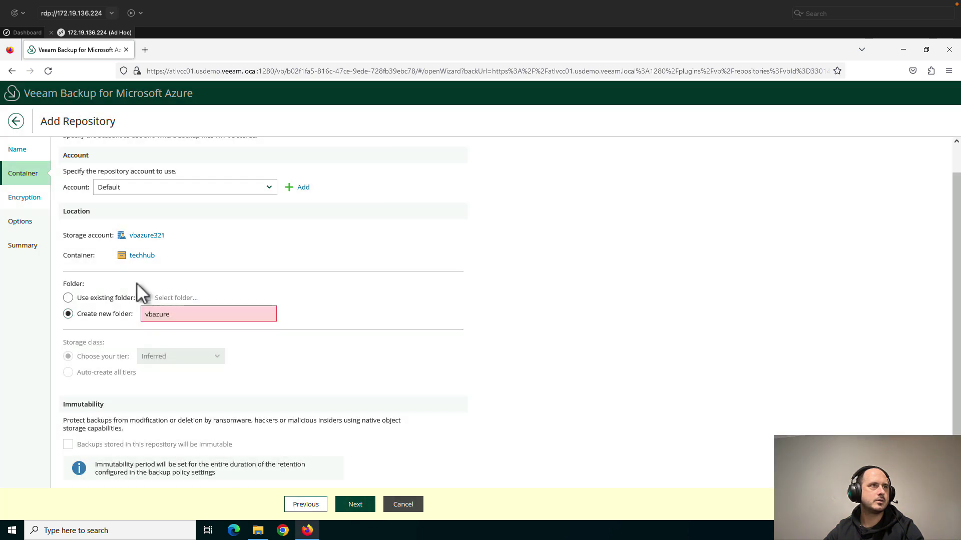
pyautogui.click(194, 313)
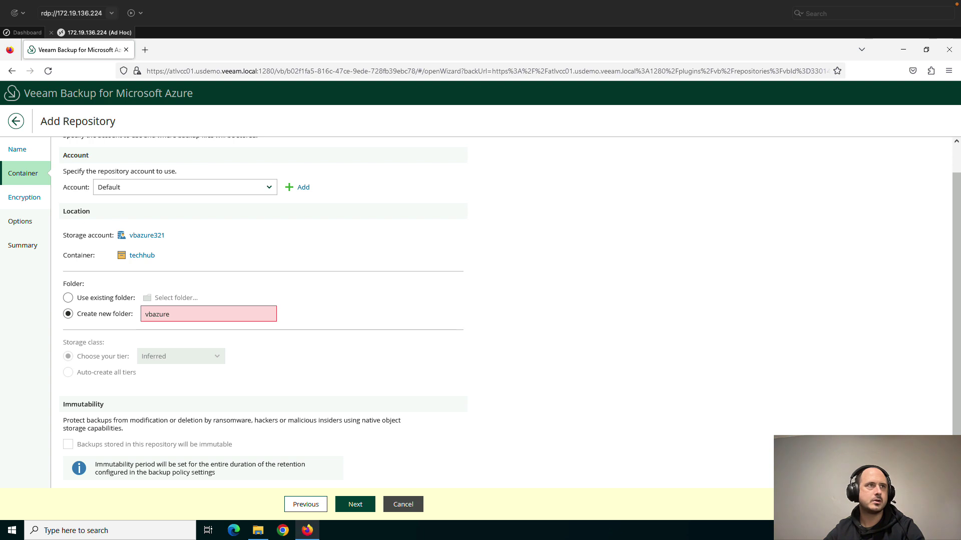
pyautogui.write('321')
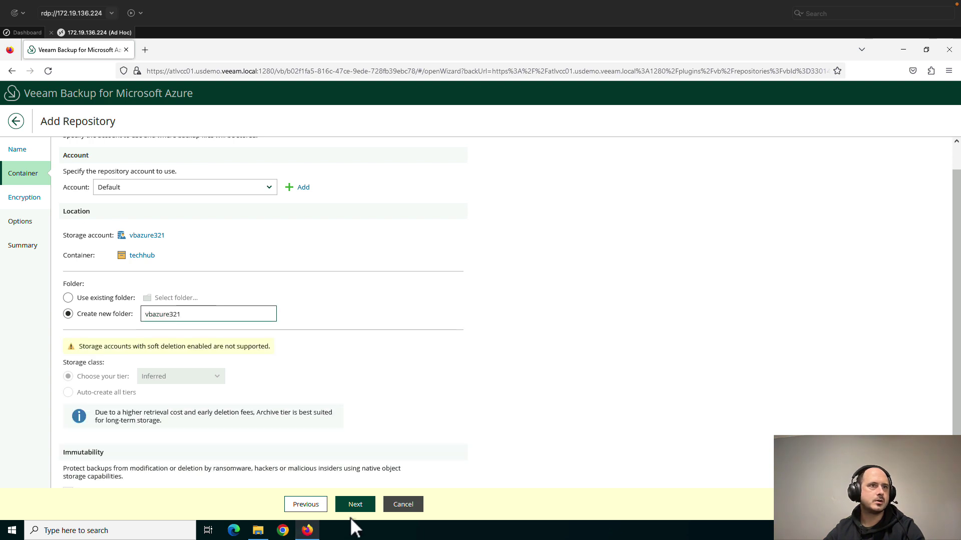
pyautogui.click(356, 506)
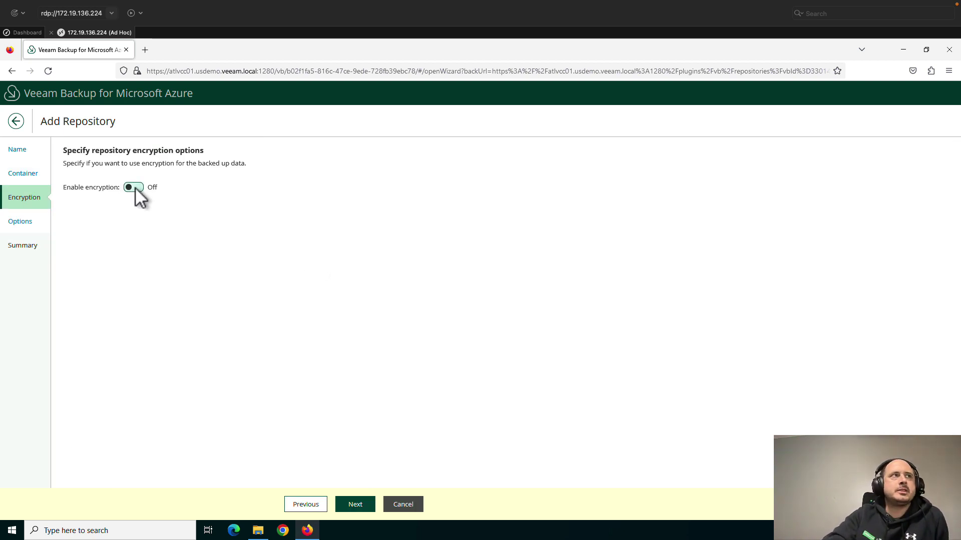
# Leave encryption off, pass Options and Summary, and finish creating vbazure storage.
pyautogui.click(352, 503)
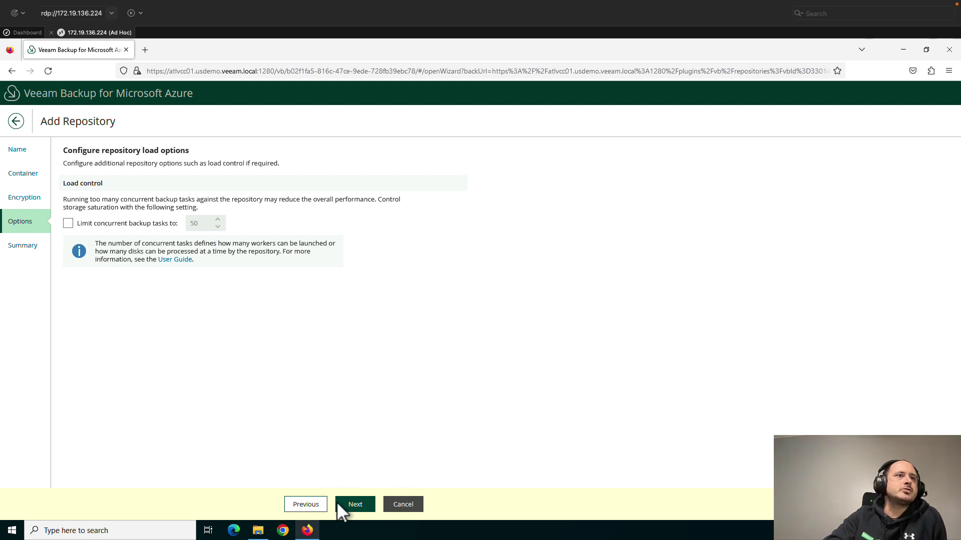
pyautogui.click(352, 506)
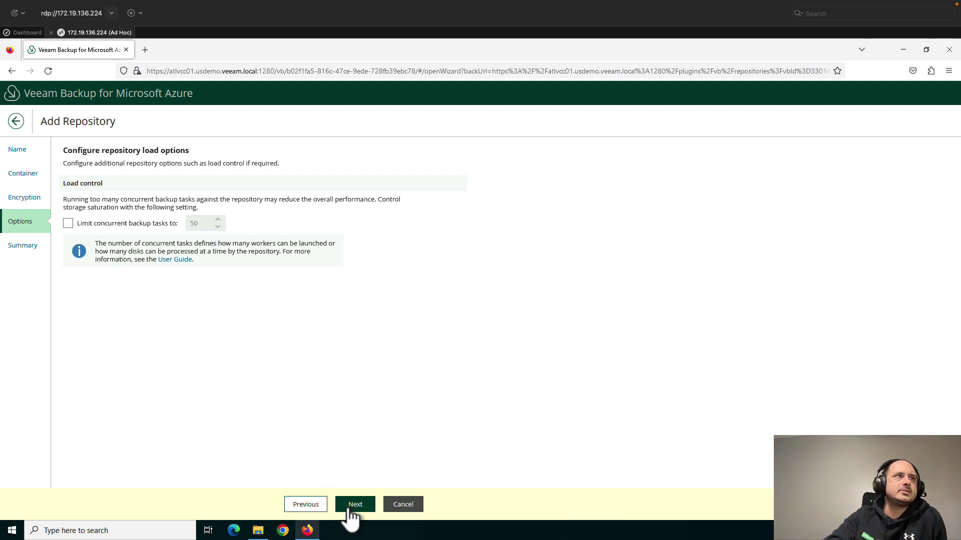
pyautogui.click(351, 506)
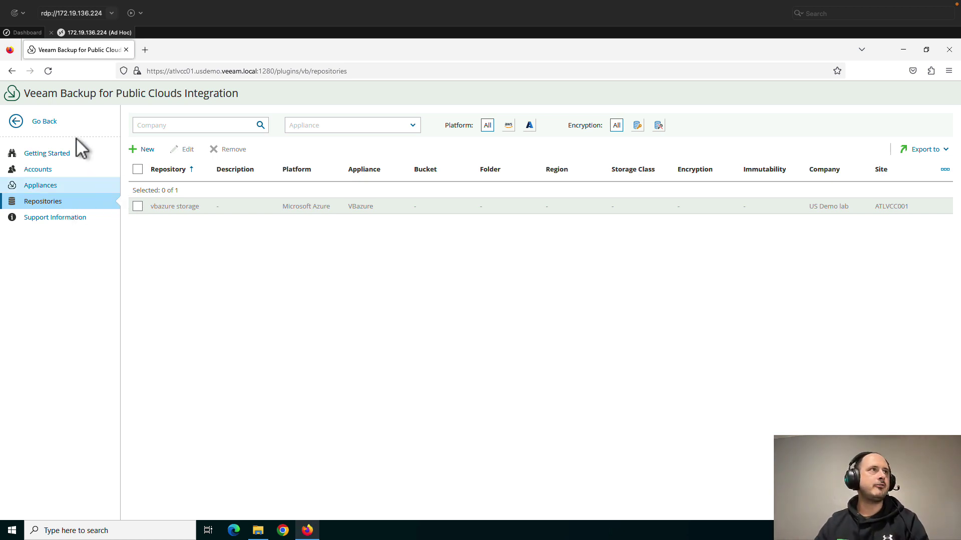
# Exit the repositories view and open the VCSP Pulse Portal plugin from Plugin Library.
pyautogui.click(48, 129)
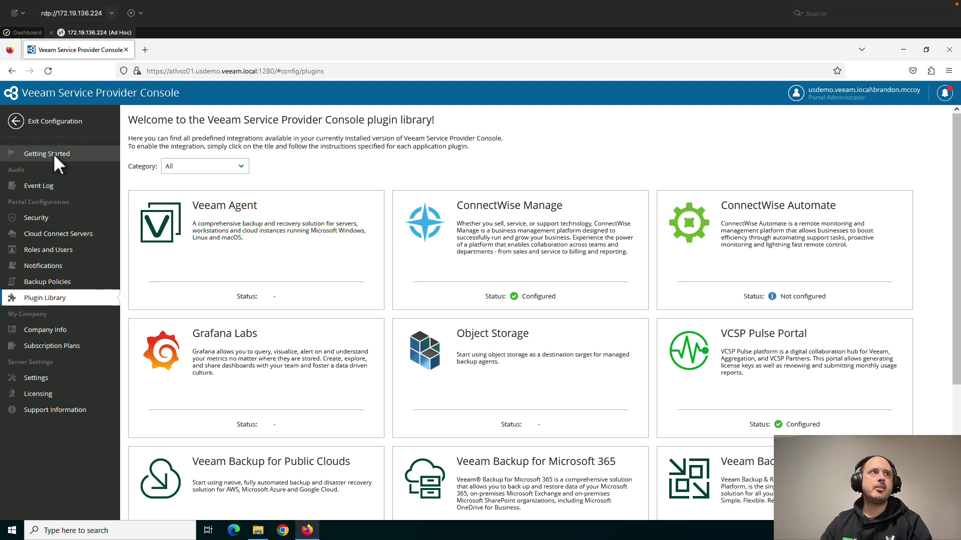
pyautogui.click(55, 122)
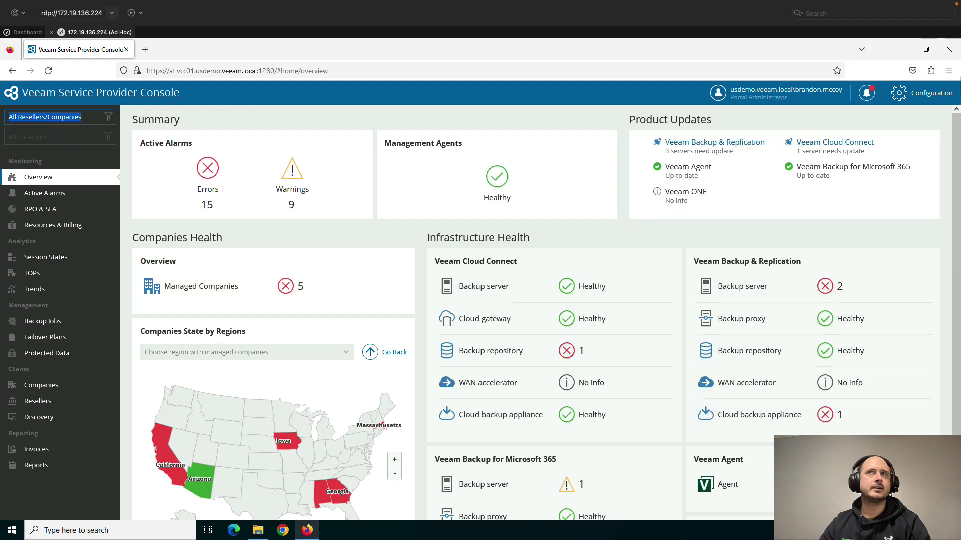
pyautogui.click(922, 93)
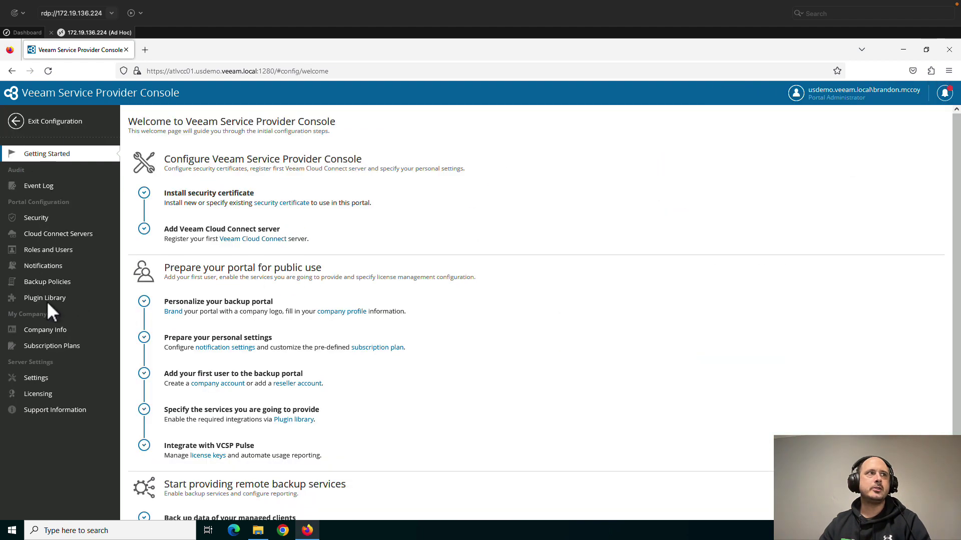
pyautogui.click(47, 301)
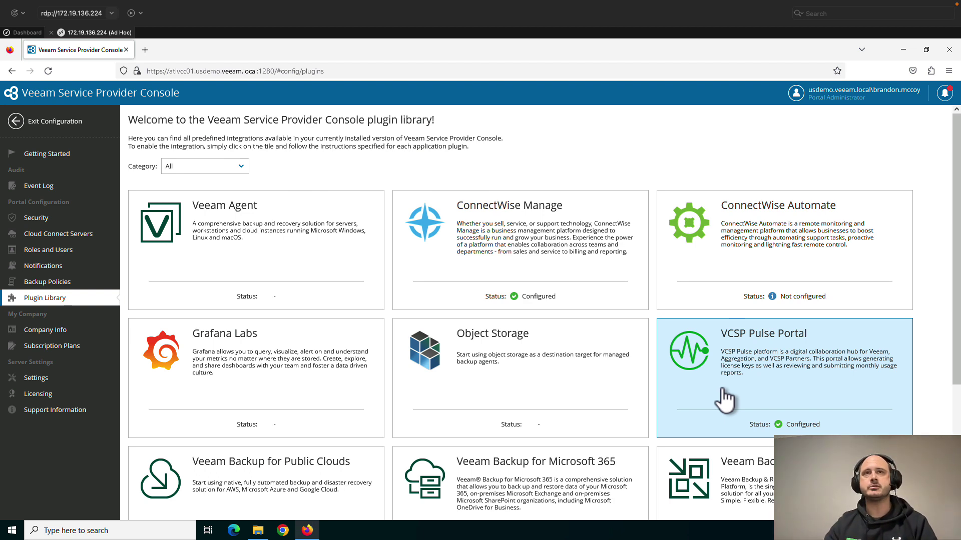
pyautogui.click(722, 390)
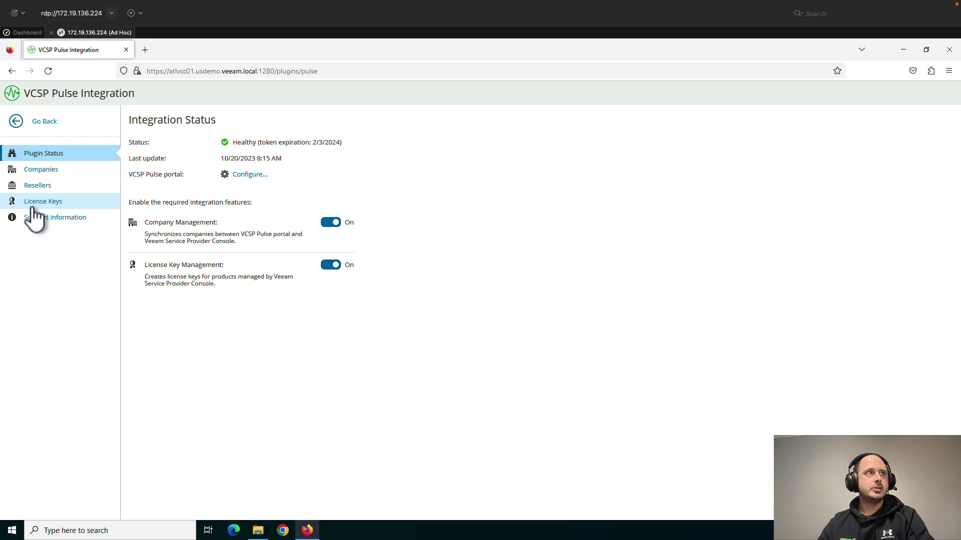
# Start a new Pulse license key for Veeam Cloud Connect & Public Cloud and add a workload.
pyautogui.click(33, 204)
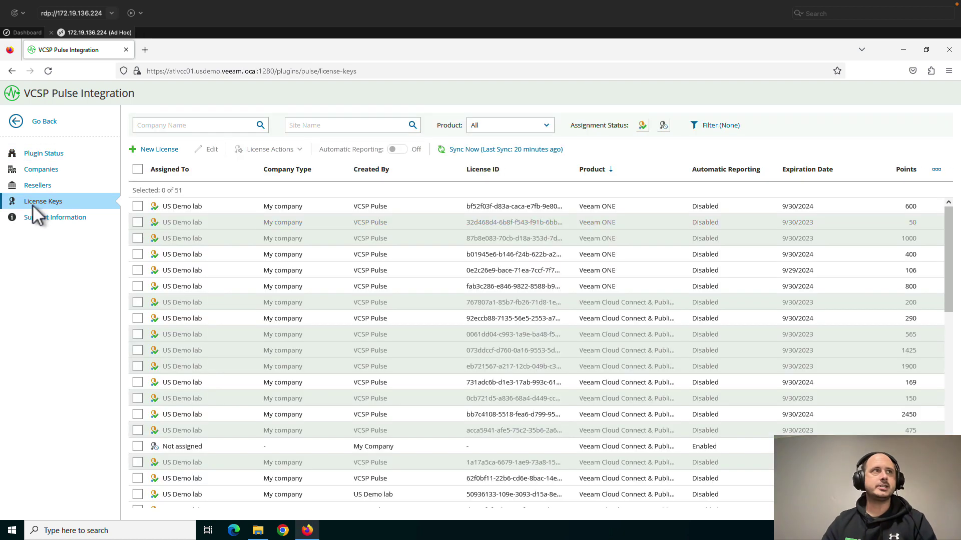
pyautogui.click(158, 152)
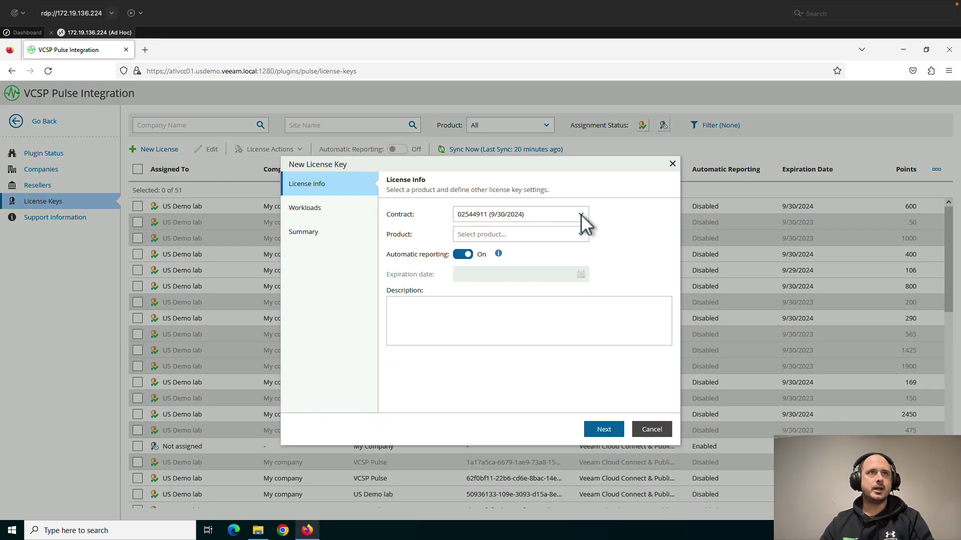
pyautogui.click(504, 233)
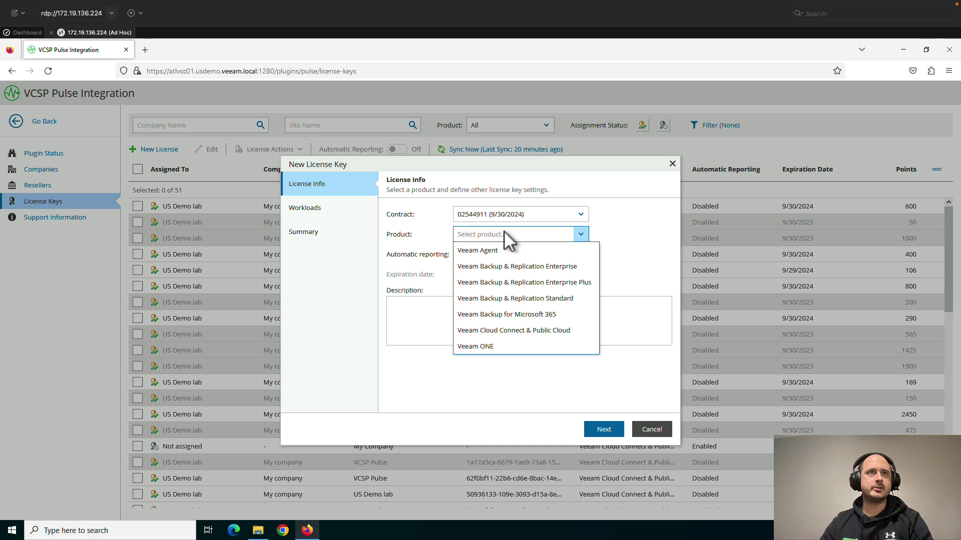
pyautogui.click(554, 333)
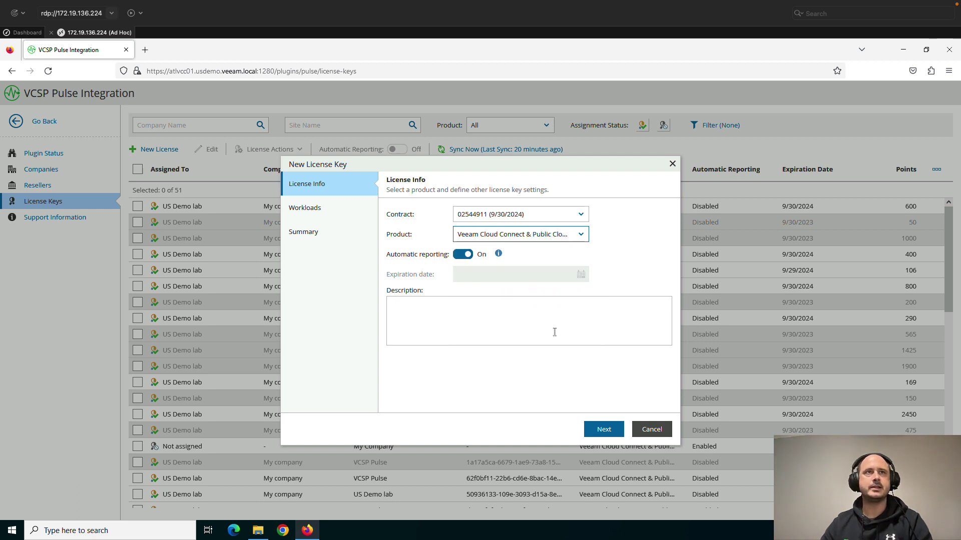
pyautogui.click(595, 430)
pyautogui.click(400, 218)
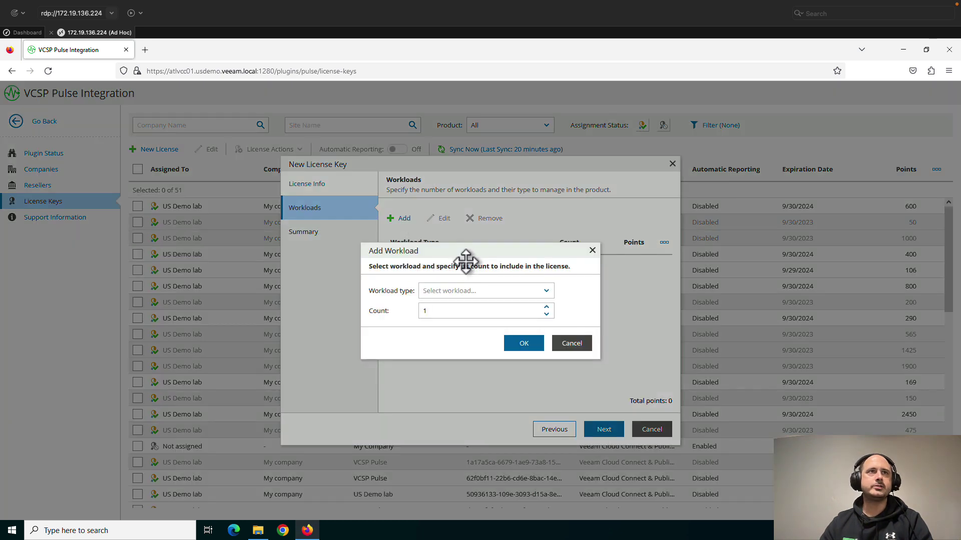
pyautogui.click(488, 291)
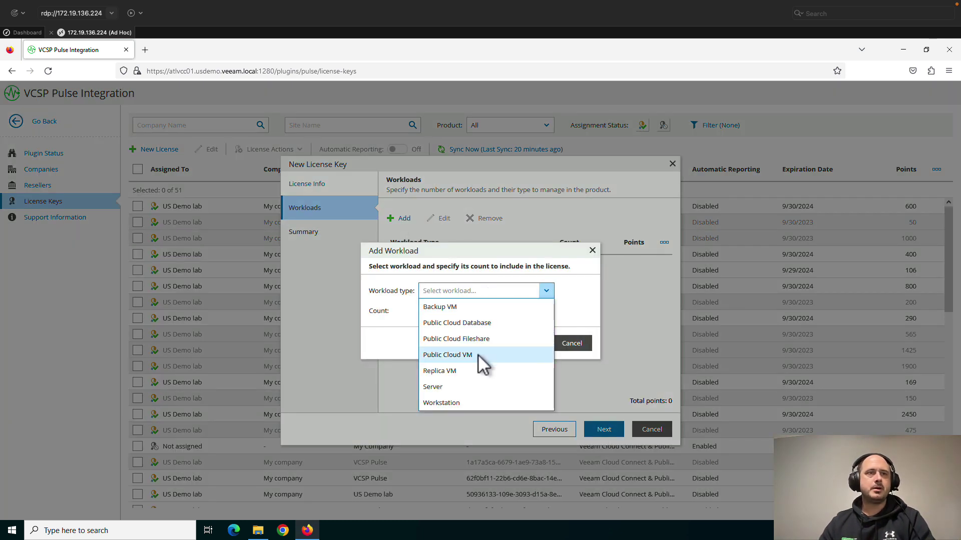